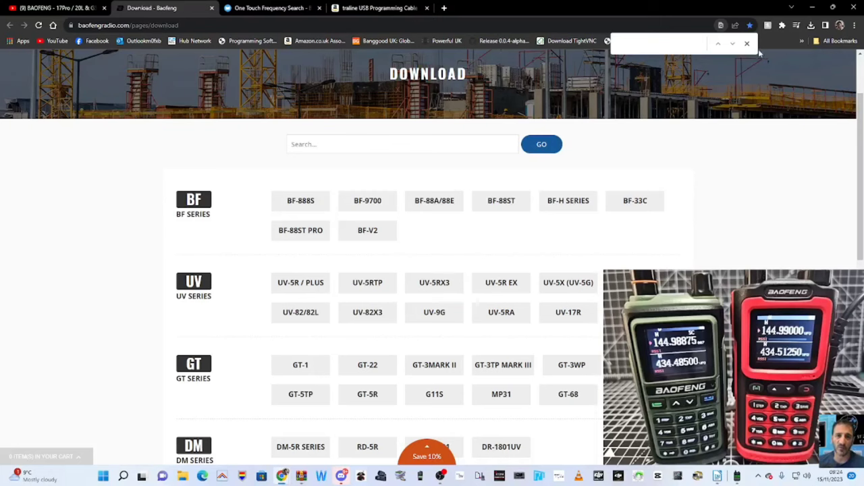
Close the find bar and read the manualslib page on one-touch frequency search.
left_click(747, 44)
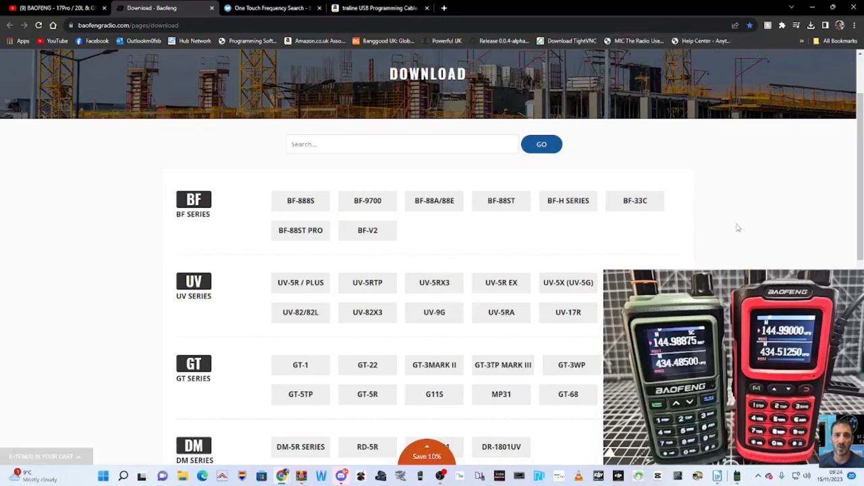
left_click(261, 11)
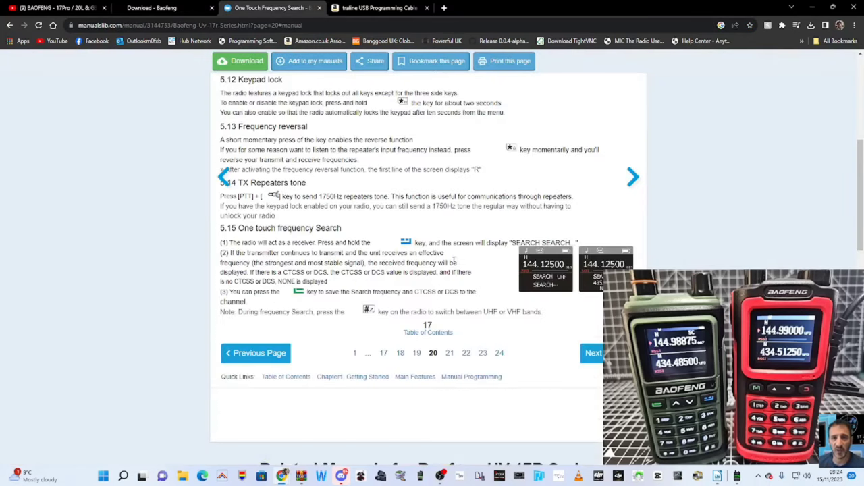
scroll(451, 262, "up", 1)
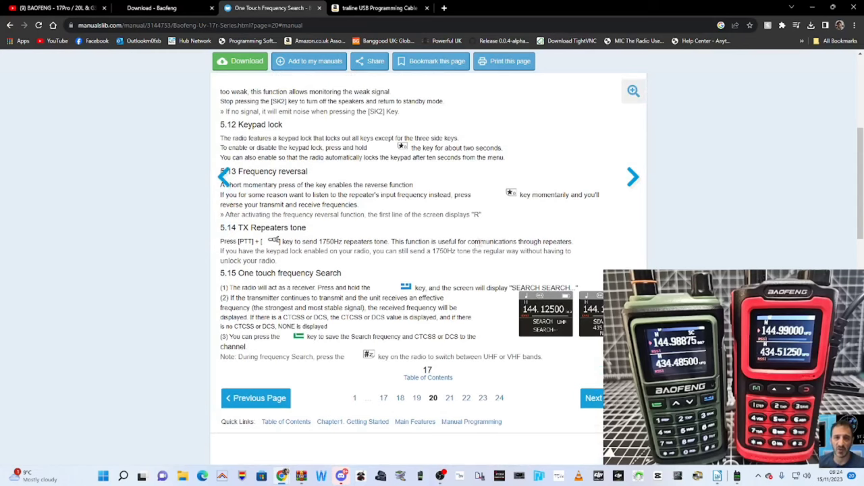
scroll(490, 248, "down", 2)
scroll(491, 250, "up", 2)
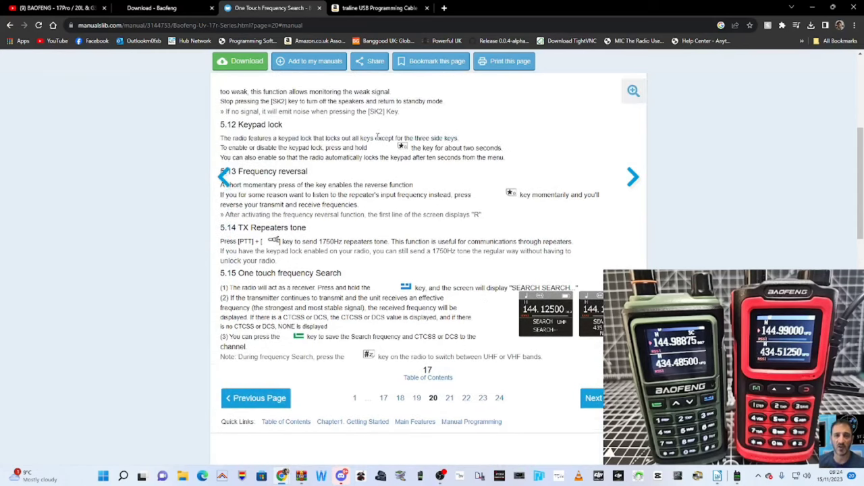
Check the USB programming cable page and the Baofeng download page, then switch to the CPS.
left_click(368, 8)
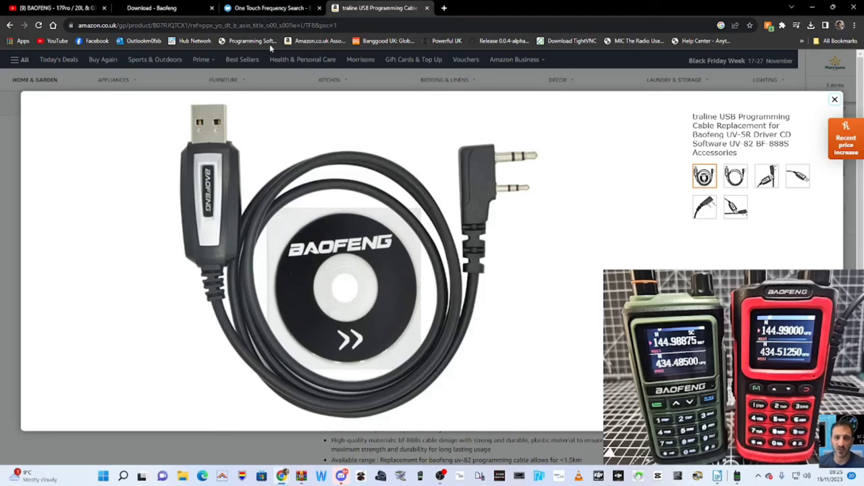
left_click(152, 8)
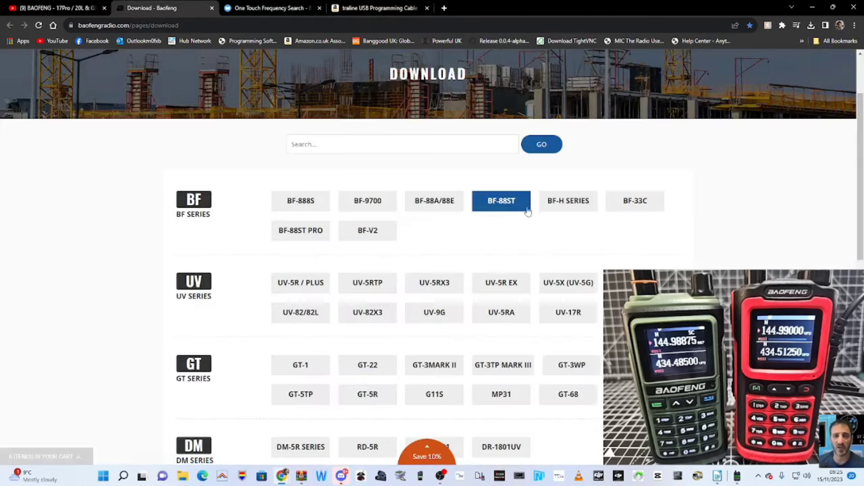
scroll(623, 247, "up", 2)
scroll(625, 248, "down", 3)
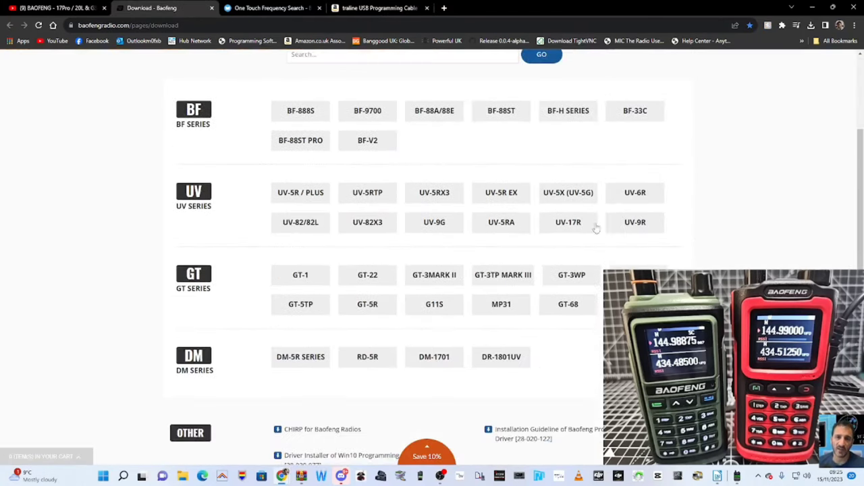
scroll(500, 236, "down", 5)
scroll(490, 236, "up", 5)
scroll(432, 236, "up", 2)
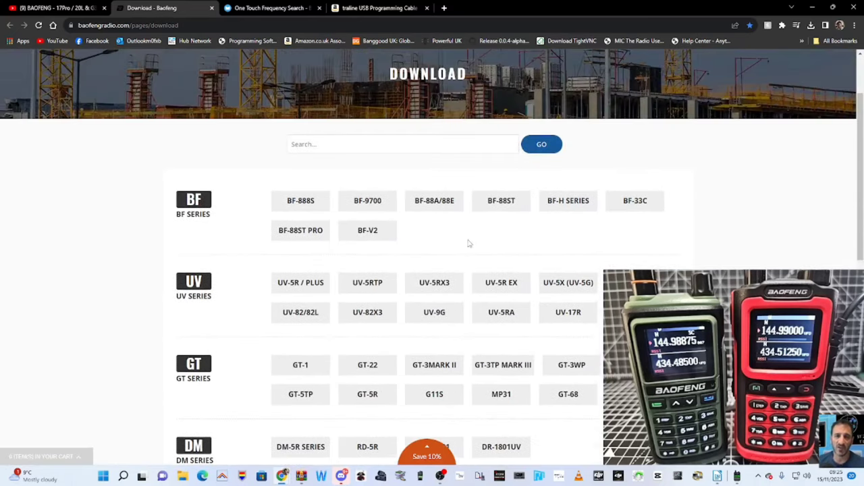
scroll(470, 244, "down", 1)
scroll(471, 244, "down", 2)
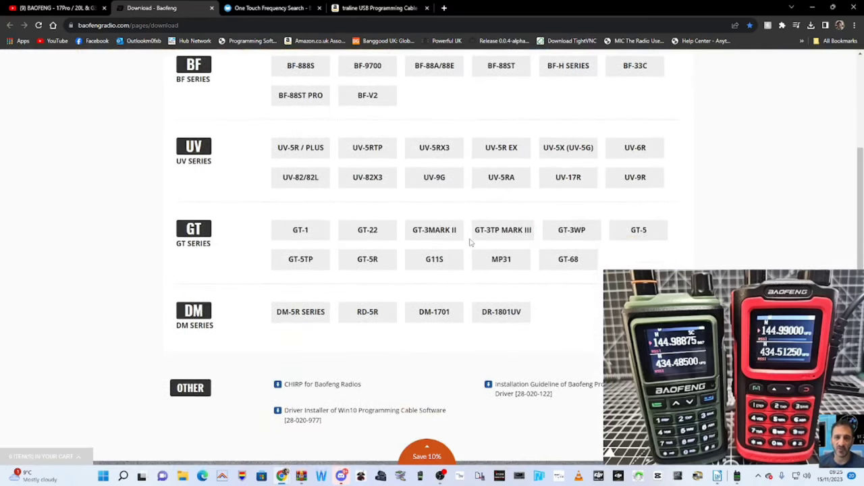
scroll(470, 243, "up", 1)
scroll(471, 243, "up", 4)
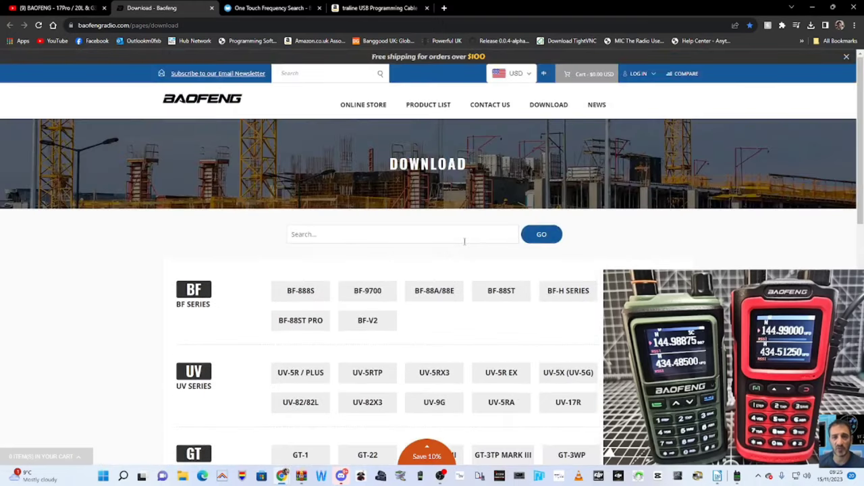
scroll(475, 236, "down", 3)
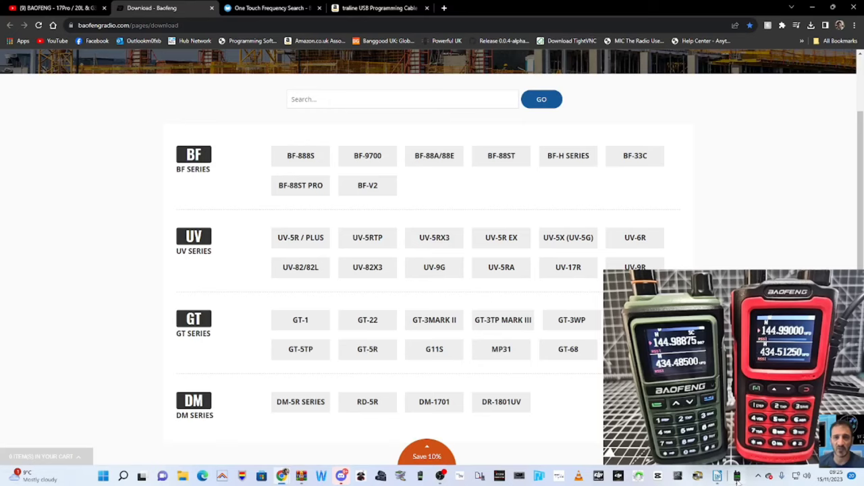
left_click(737, 477)
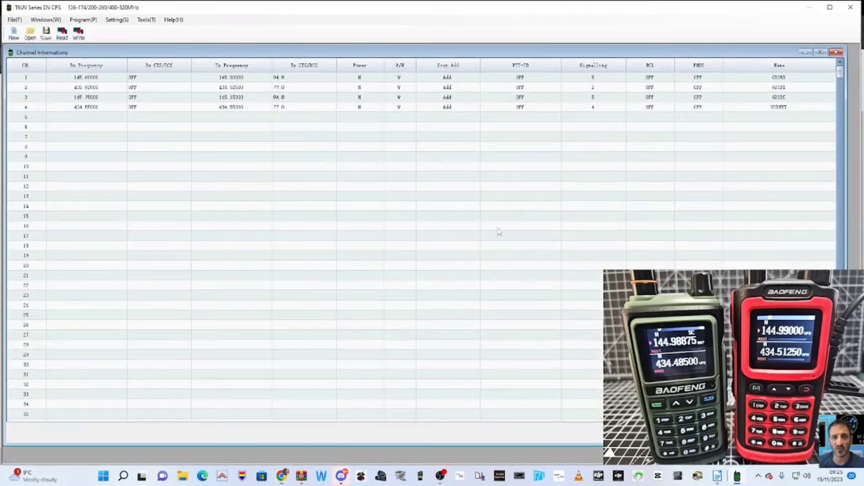
right_click(102, 477)
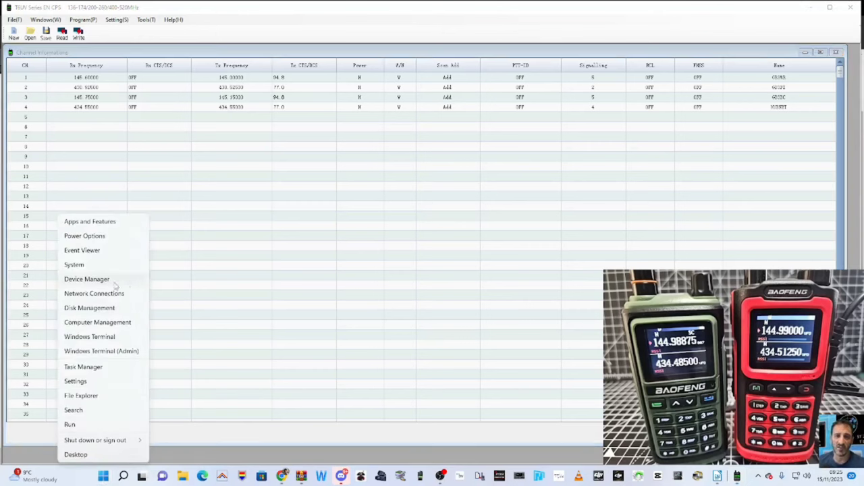
left_click(92, 280)
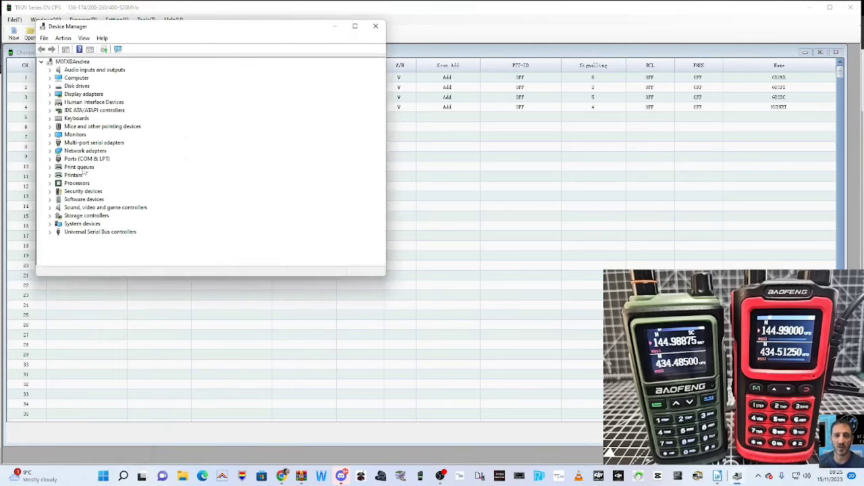
left_click_drag(201, 32, 212, 102)
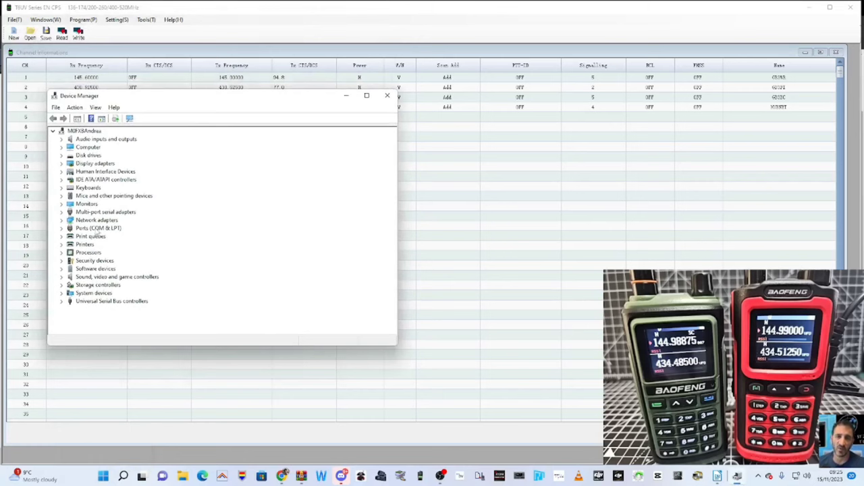
double_click(98, 229)
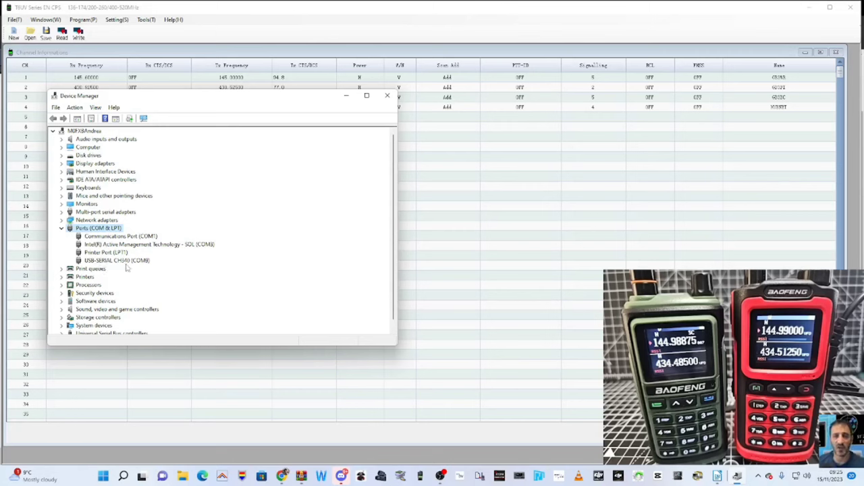
left_click(347, 97)
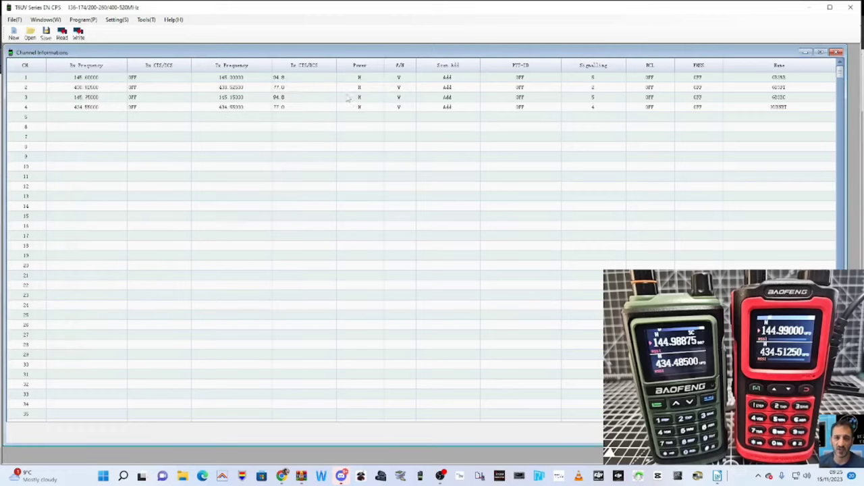
Choose COM9 as the programming port under Setting > Port and close the port settings.
left_click(117, 20)
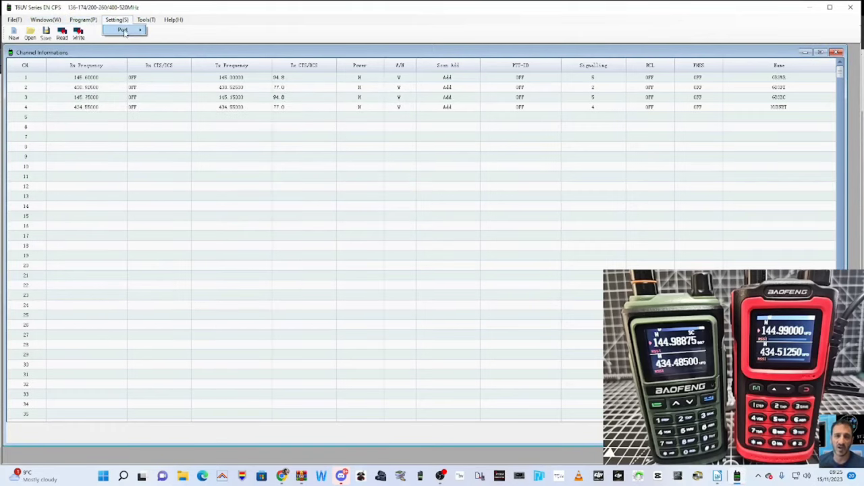
mouse_move(125, 32)
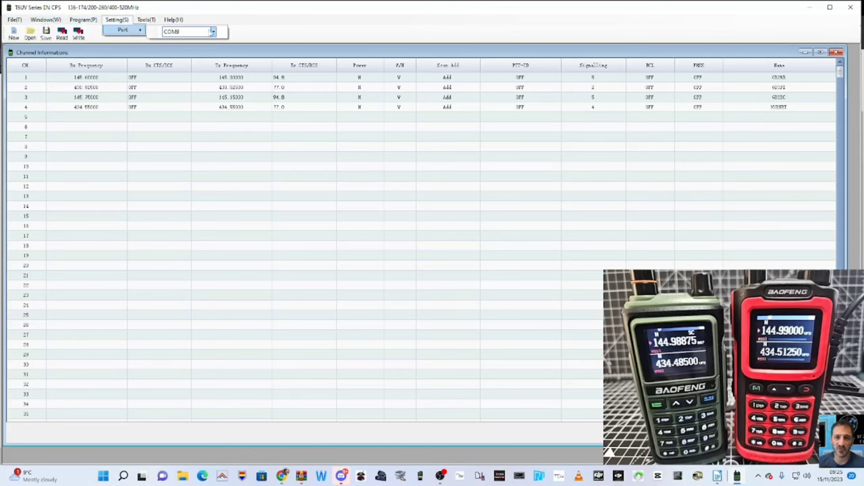
left_click(214, 32)
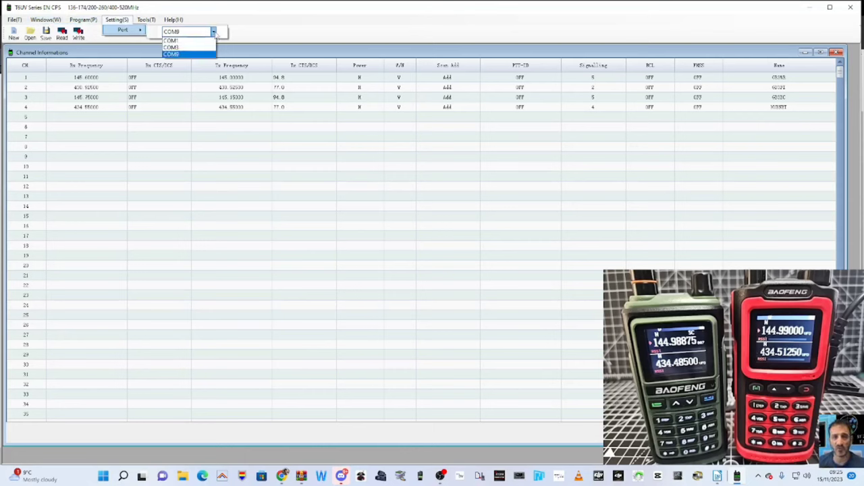
left_click(214, 32)
left_click(213, 31)
left_click(213, 31)
left_click(213, 32)
left_click(213, 32)
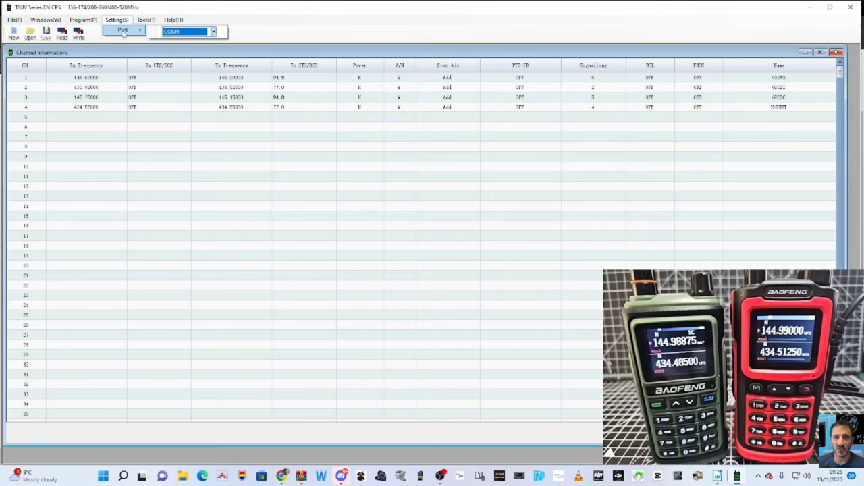
left_click(214, 32)
left_click(213, 32)
left_click(188, 179)
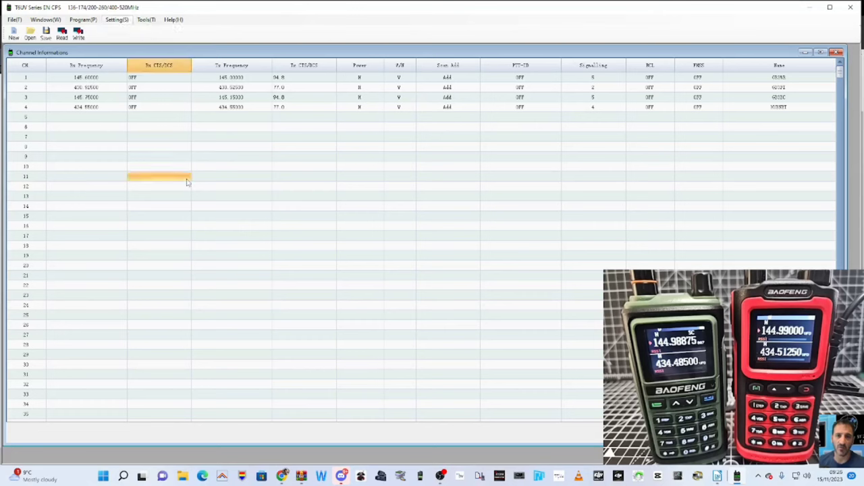
Download the radio's 24 channels with Program > Read and confirm the Finish message.
left_click(82, 20)
left_click(87, 30)
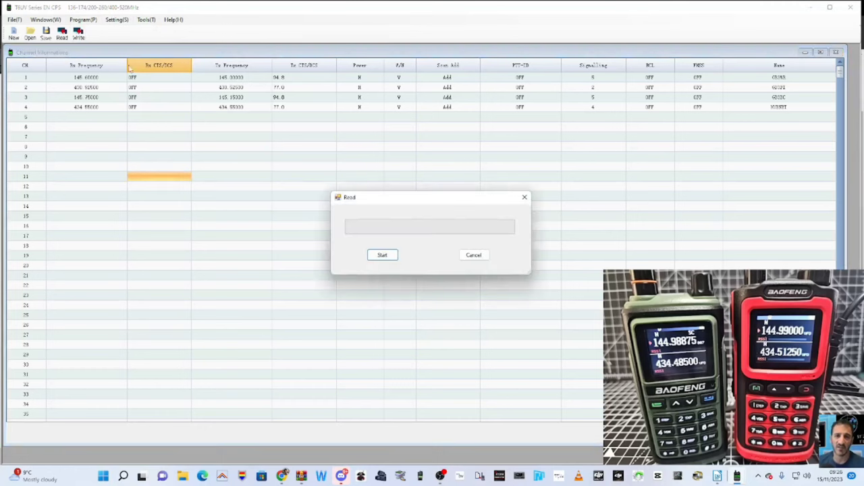
left_click(382, 255)
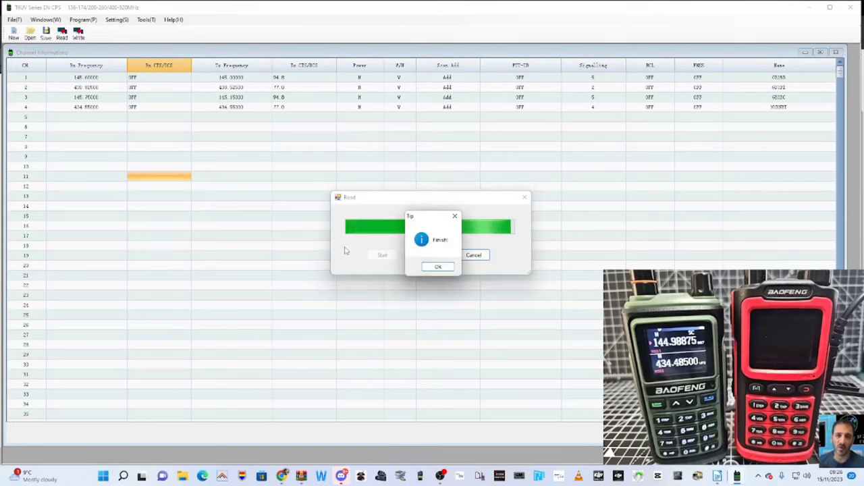
left_click(438, 268)
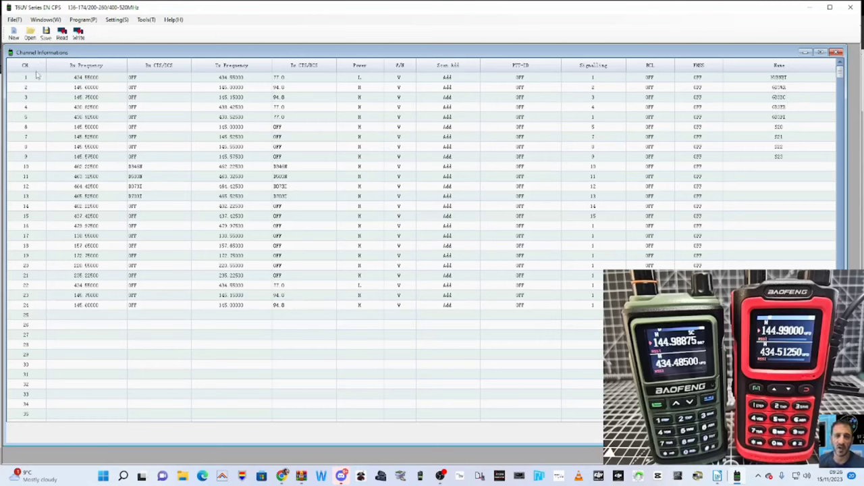
Give channel 25 a 433.500 receive frequency with the receive tone OFF and a 431.333 transmit frequency.
left_click(96, 320)
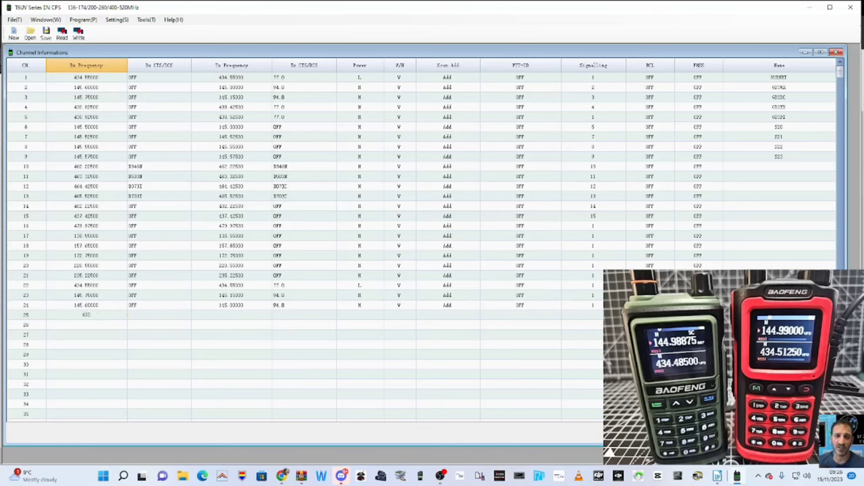
type("433.500")
left_click(142, 315)
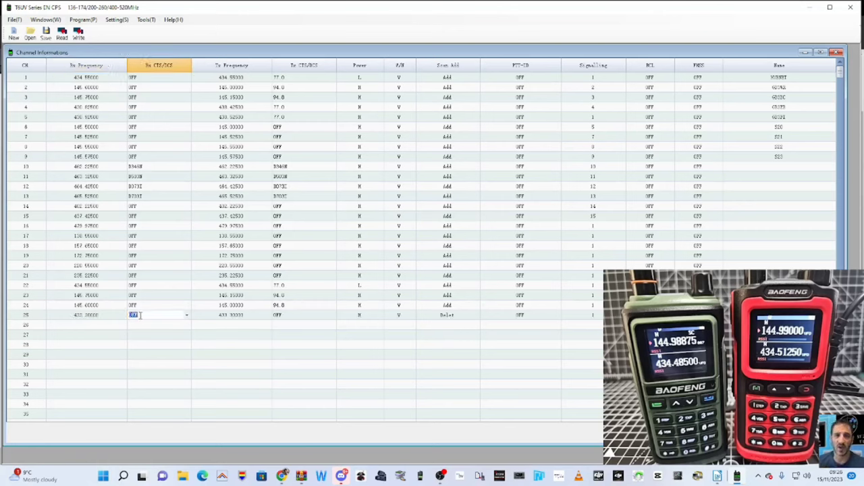
left_click(187, 316)
left_click(187, 316)
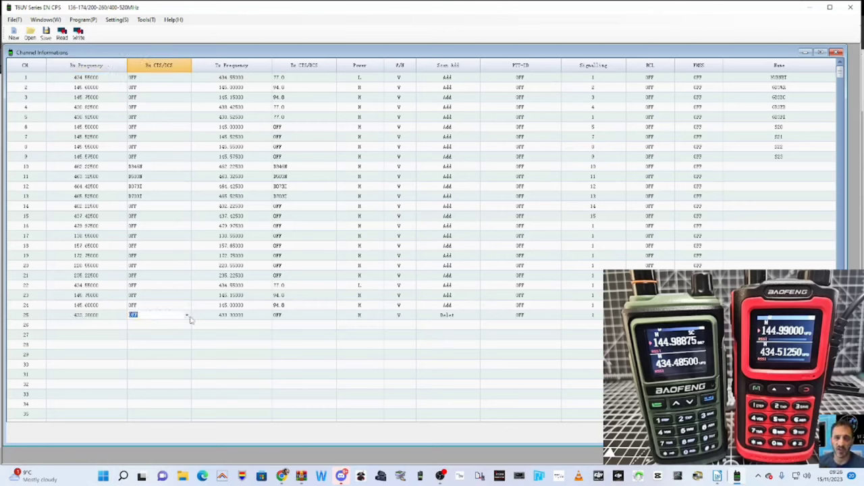
left_click(238, 317)
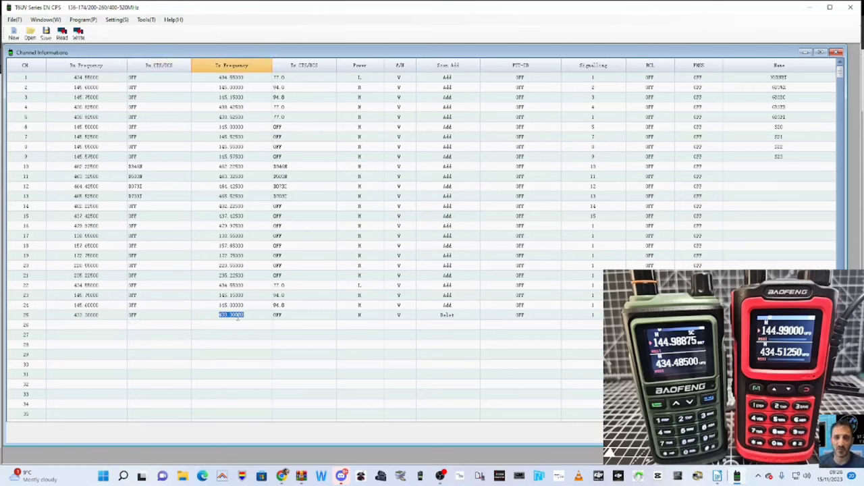
type("434")
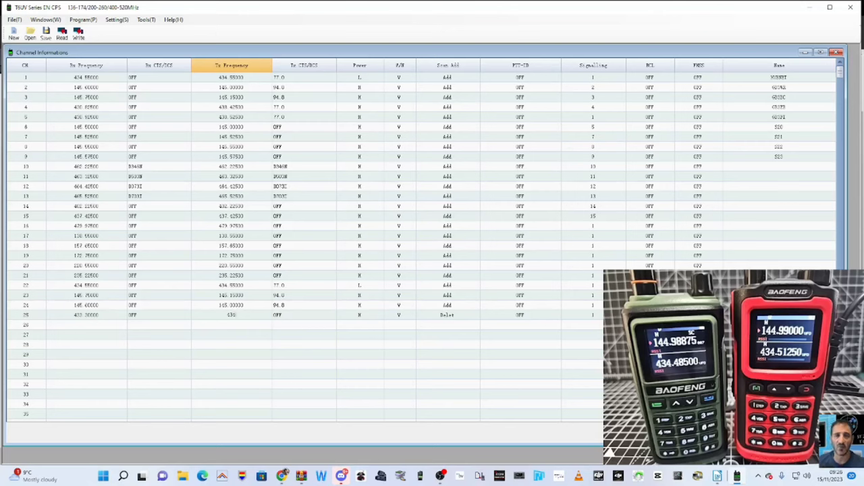
type("1.333")
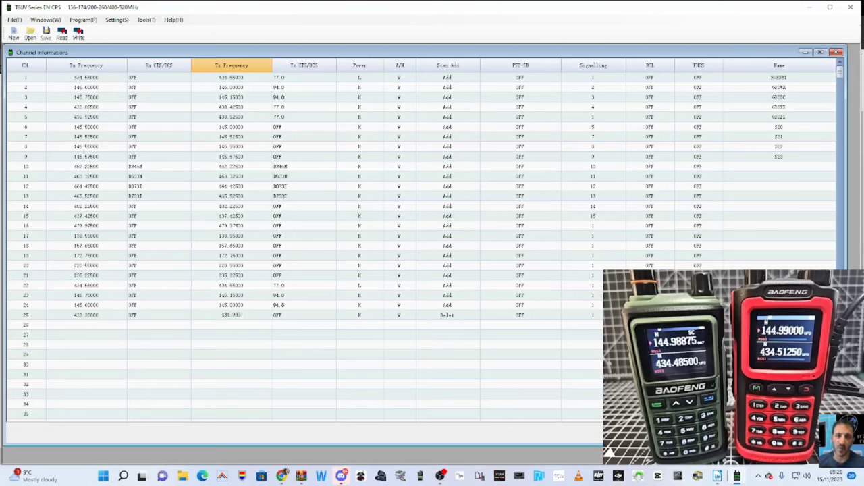
left_click(321, 315)
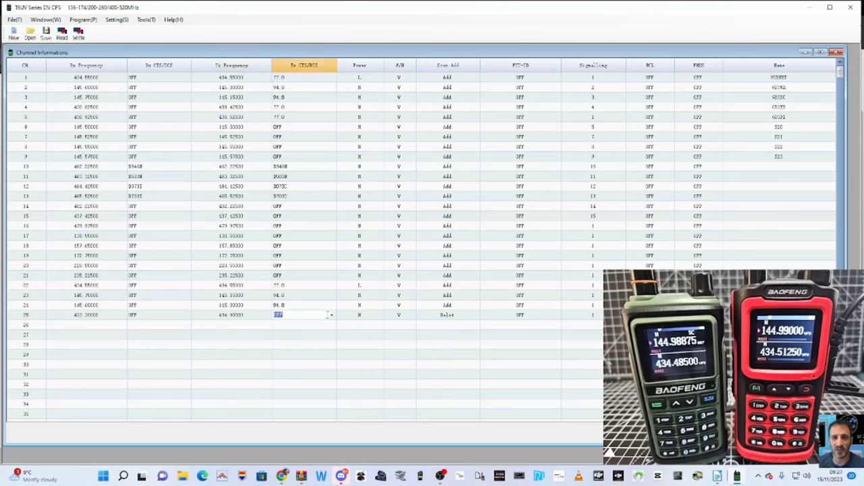
Set channel 25's transmit tone to 77.0, keep power on H, and commit the row.
left_click(331, 316)
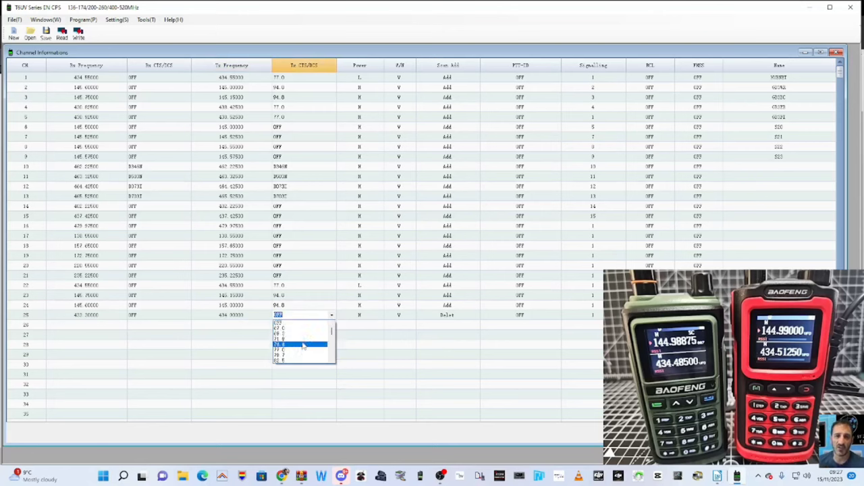
left_click(304, 345)
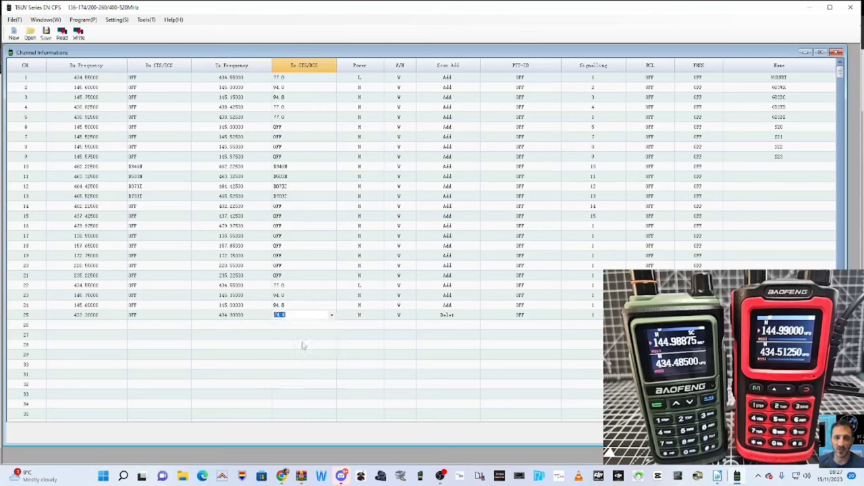
left_click(332, 315)
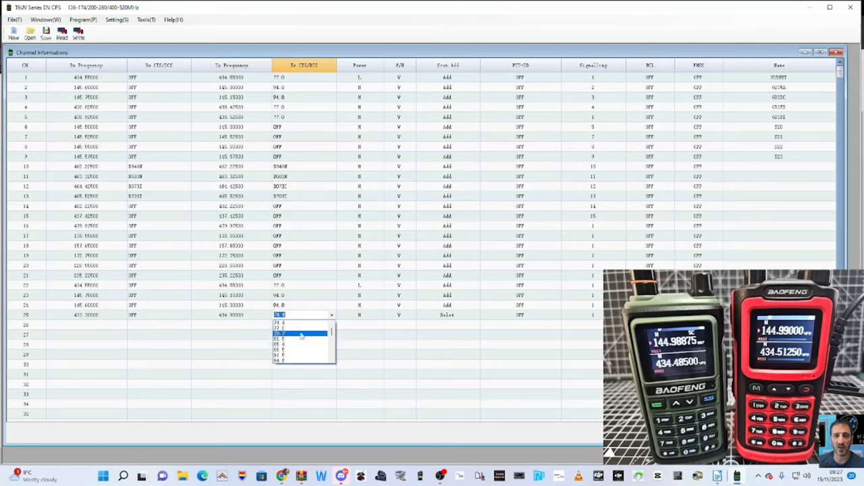
left_click(301, 338)
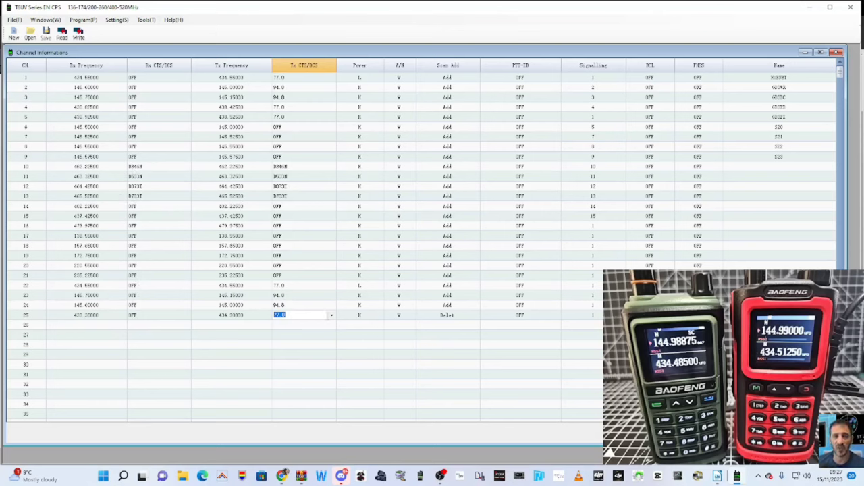
left_click(375, 319)
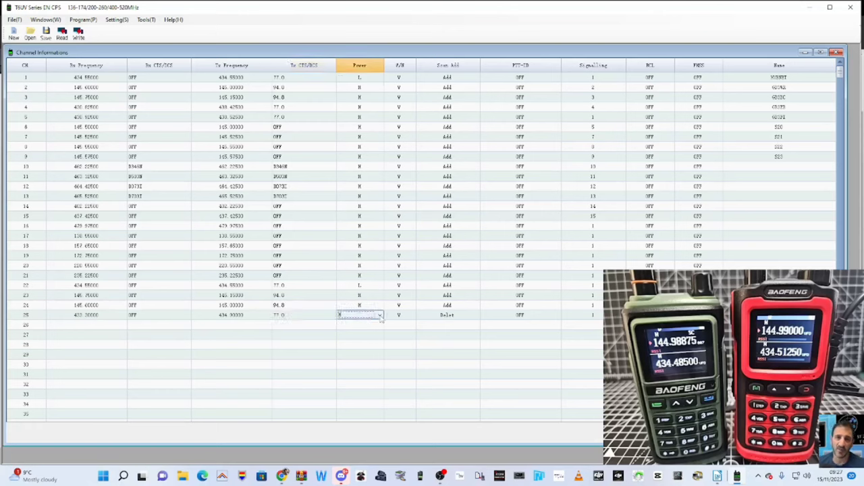
left_click(381, 316)
left_click(380, 318)
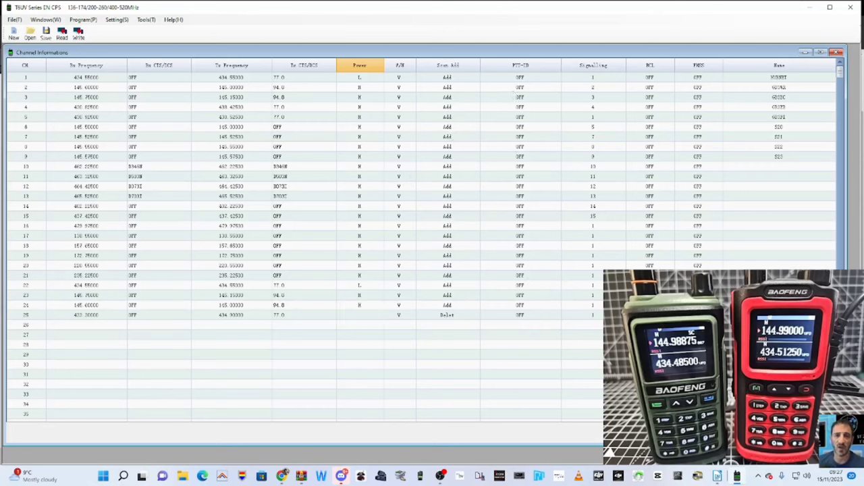
left_click(779, 314)
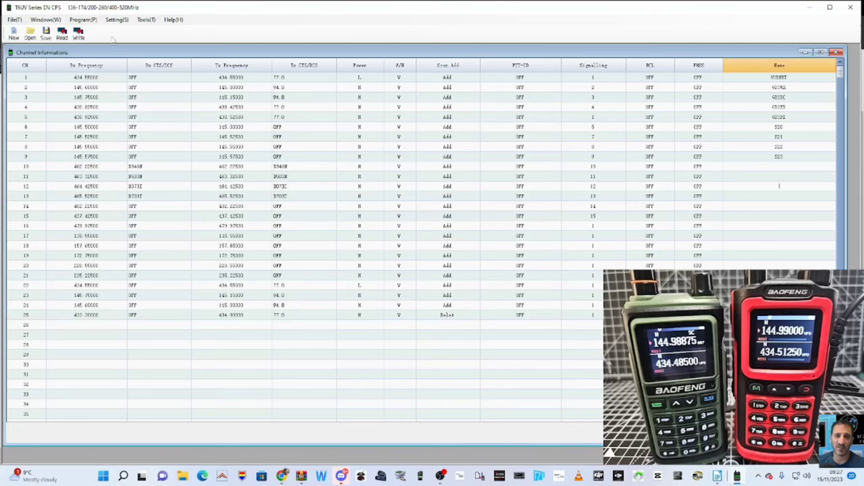
Open the VFO Mode window and enter 434.55000 as the VFO A frequency.
left_click(117, 19)
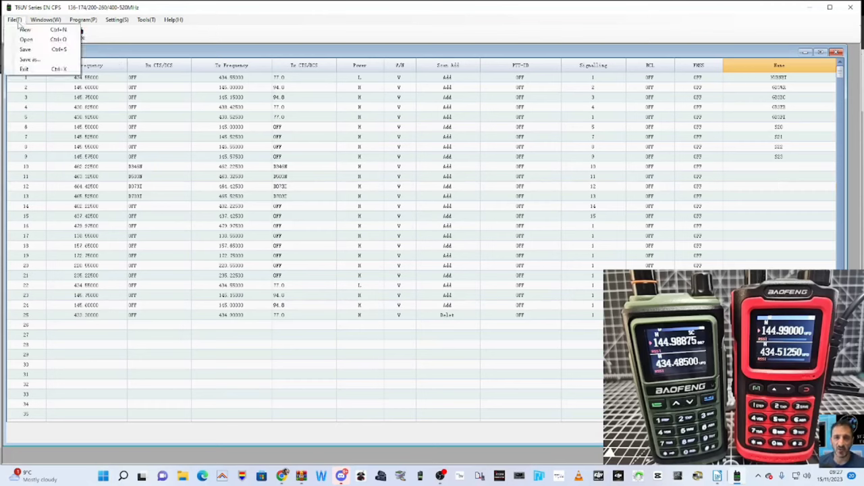
left_click(14, 19)
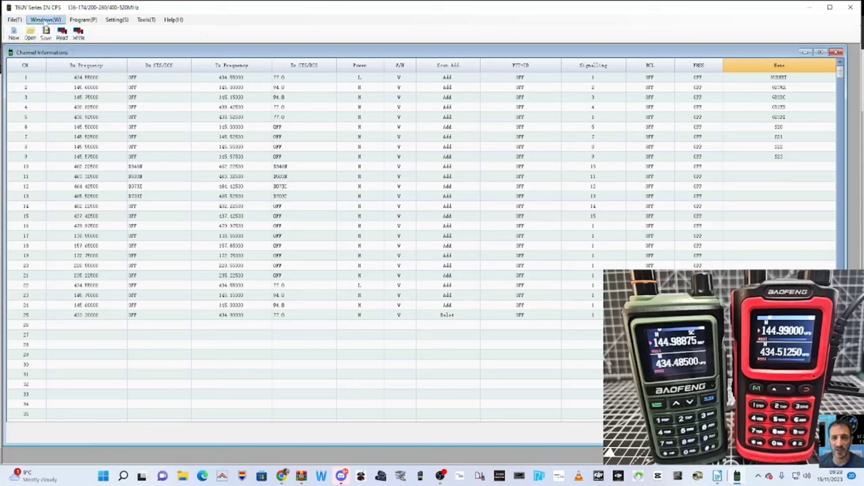
left_click(44, 19)
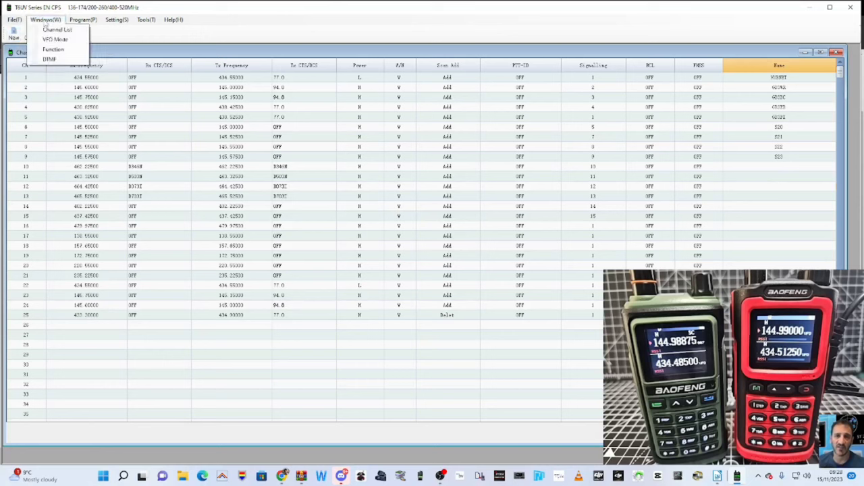
left_click(46, 31)
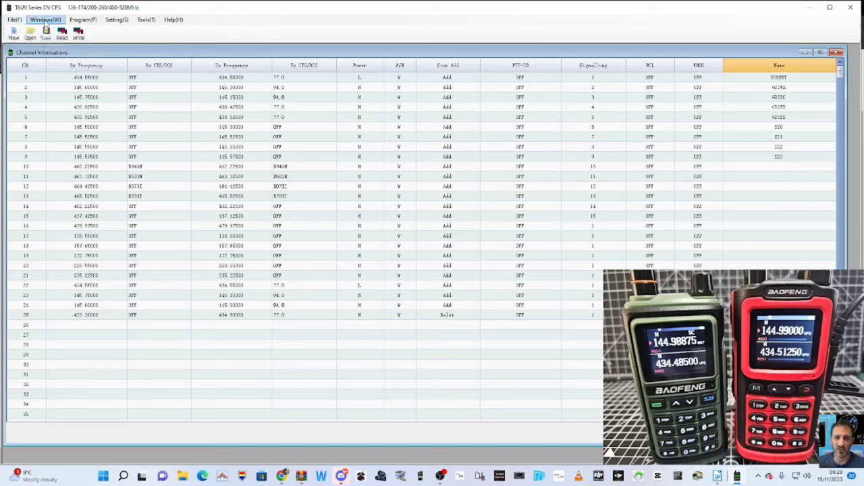
left_click(45, 20)
left_click(48, 40)
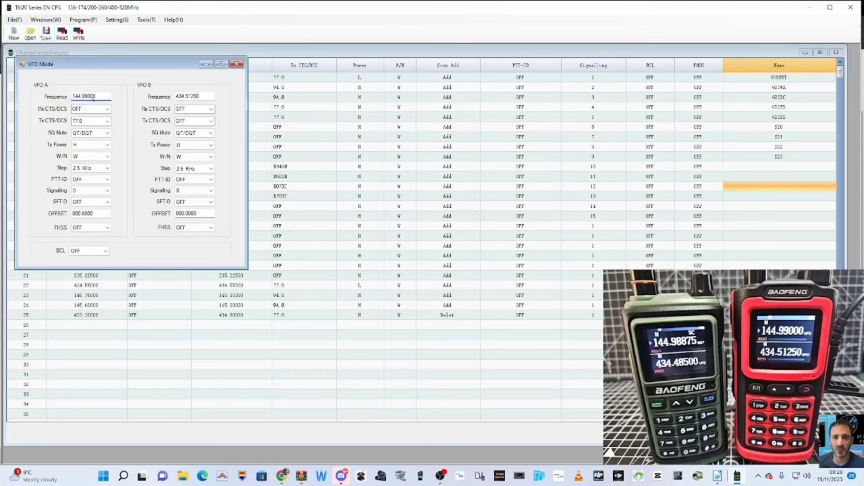
double_click(94, 97)
type("434.550")
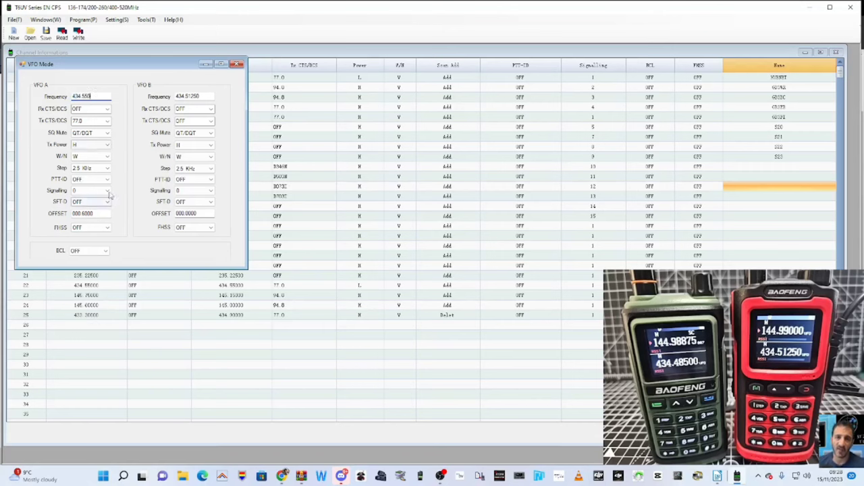
left_click(88, 168)
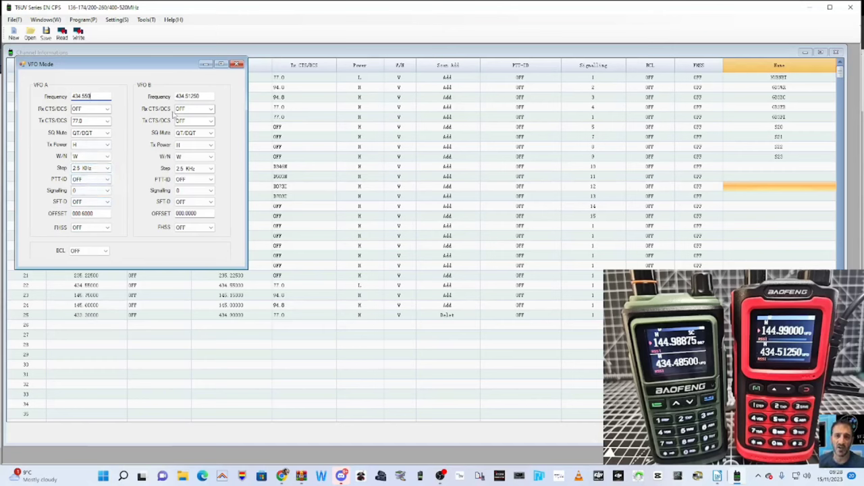
Set VFO B to 145.60000 with a 94.8 transmit tone, then close VFO Mode.
left_click(194, 96)
type("145.600")
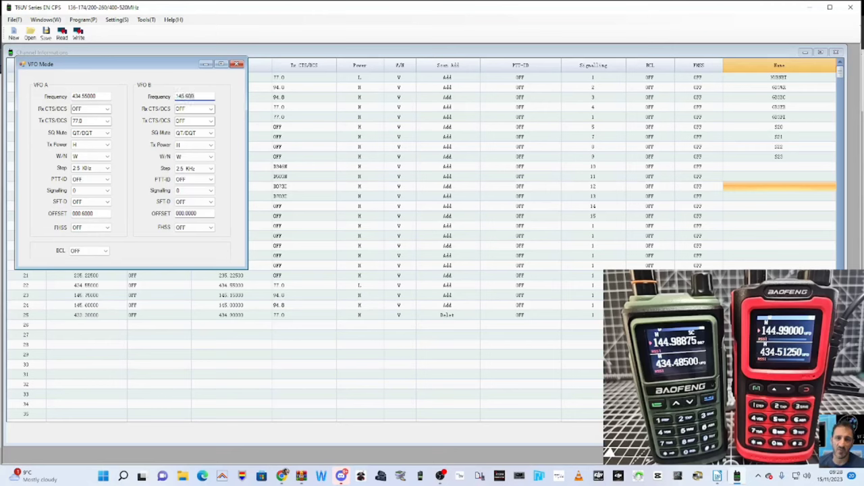
left_click(212, 110)
left_click(212, 110)
left_click(211, 120)
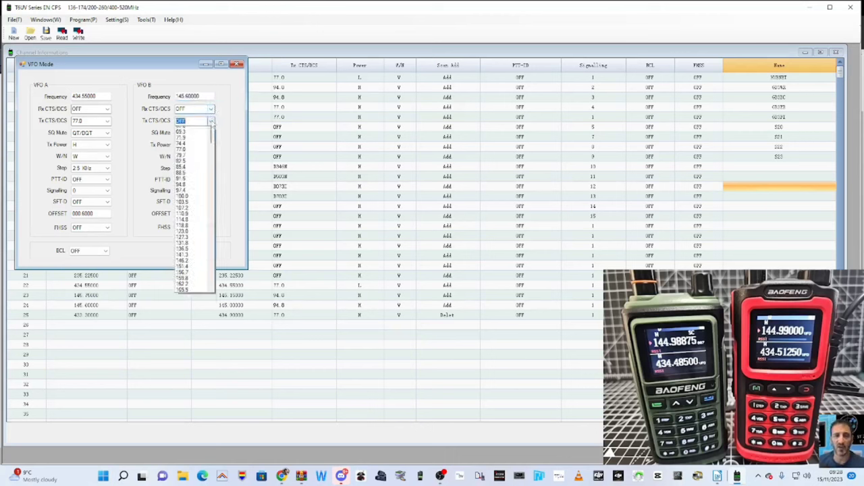
left_click(192, 194)
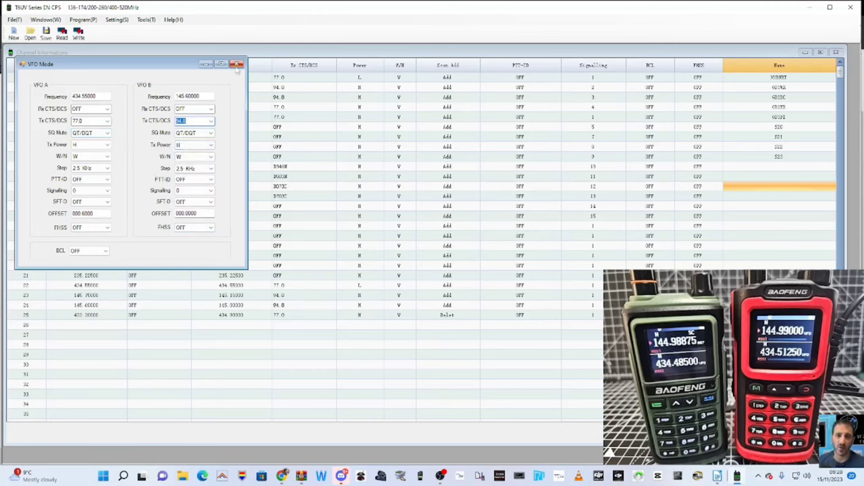
left_click(237, 65)
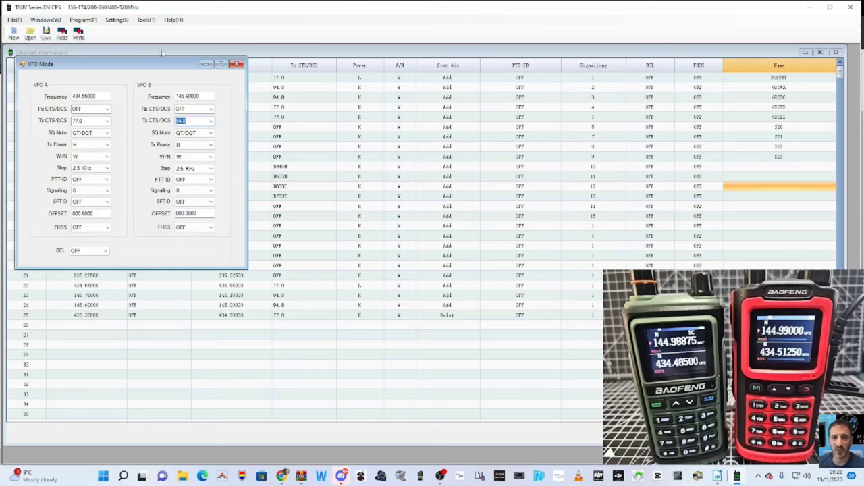
Open the Function settings and confirm the 180s transmit timeout and dual standby ON.
left_click(45, 20)
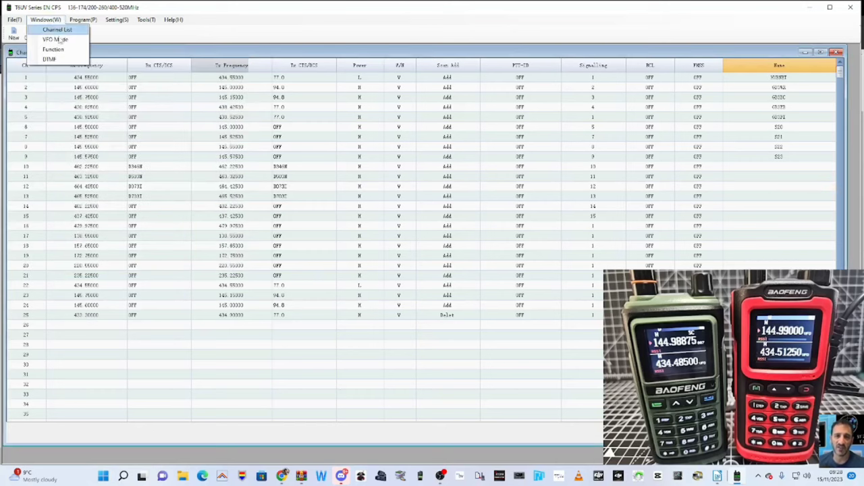
left_click(68, 48)
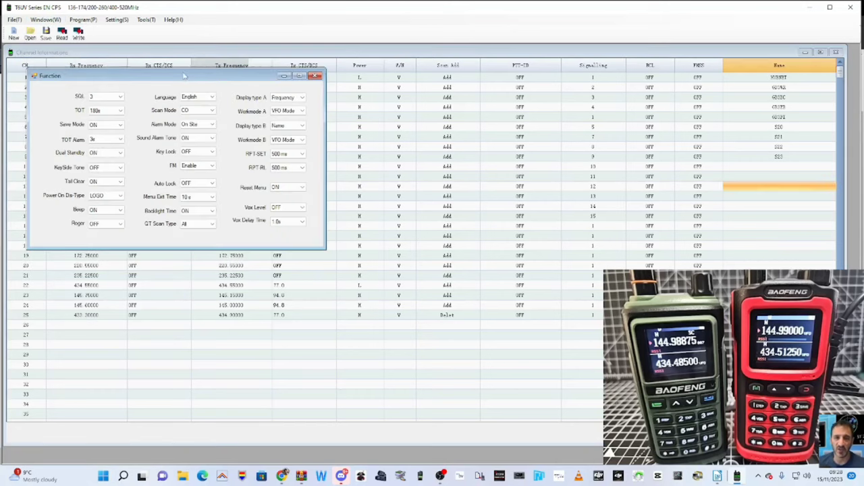
left_click_drag(184, 75, 230, 93)
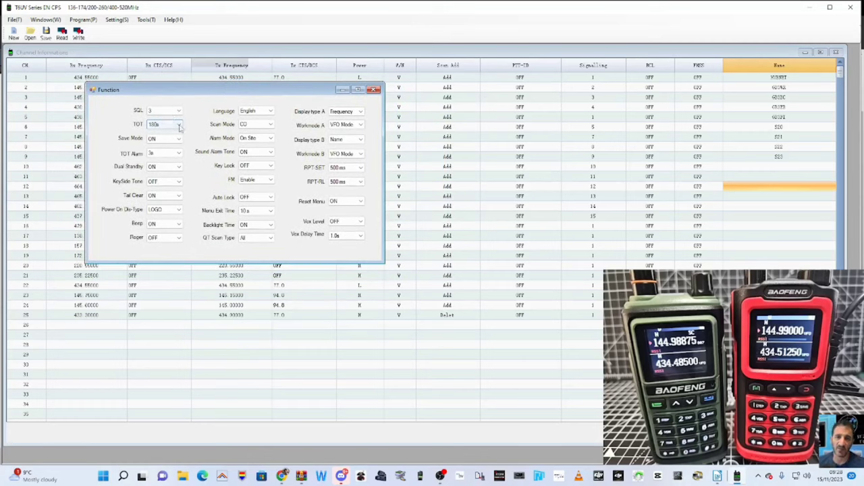
left_click(180, 126)
left_click(179, 126)
left_click(179, 126)
left_click(180, 126)
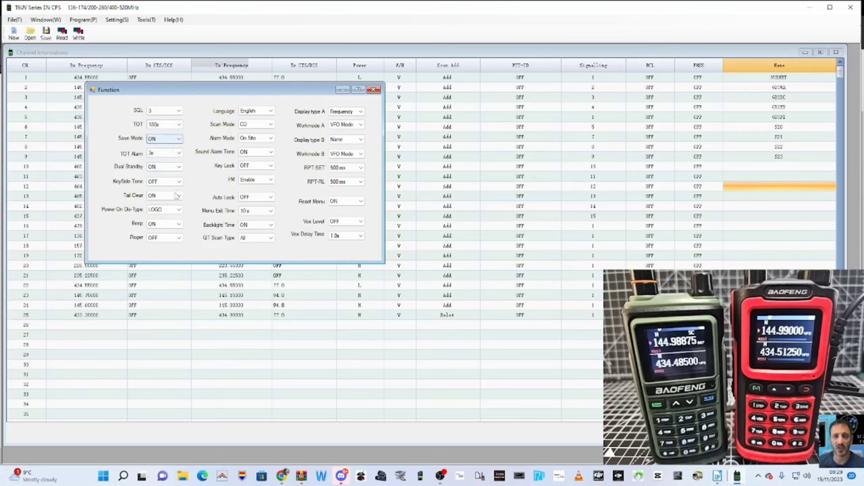
left_click(180, 167)
left_click(181, 170)
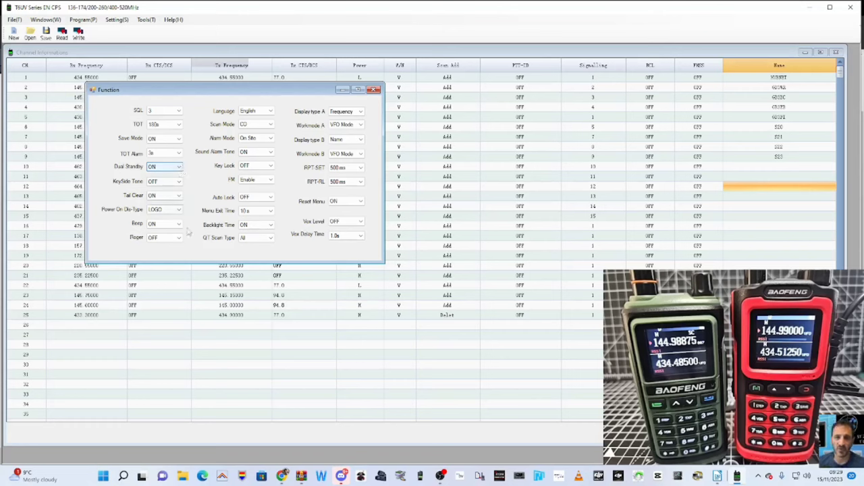
Switch Display type A from Frequency to Name, keeping Workmode A in VFO Mode.
left_click(361, 112)
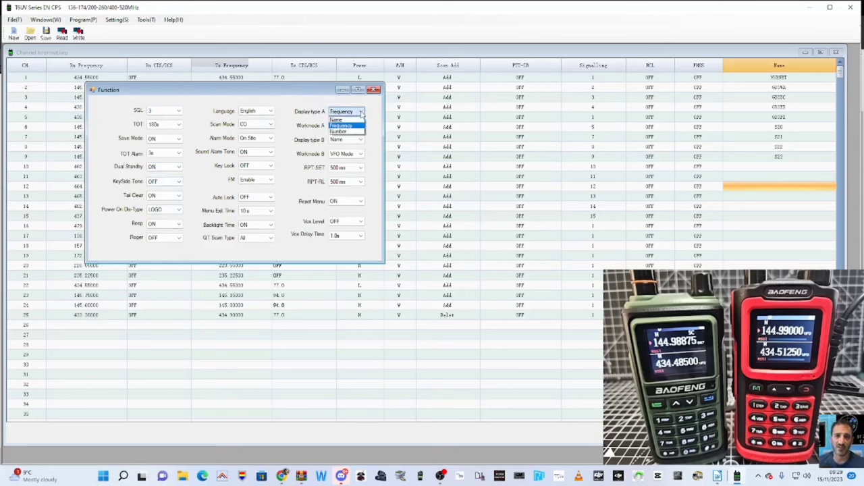
left_click(339, 120)
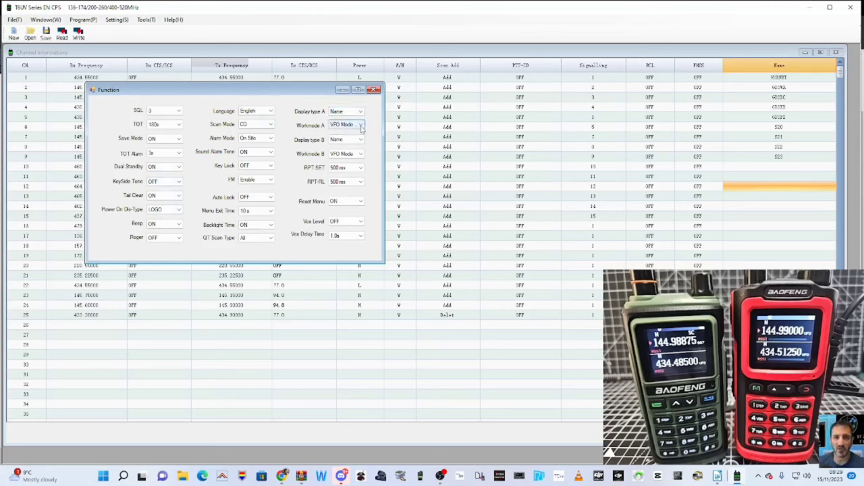
left_click(361, 127)
left_click(362, 128)
left_click(362, 128)
left_click(361, 127)
left_click(361, 127)
left_click(361, 128)
left_click(362, 128)
left_click(361, 128)
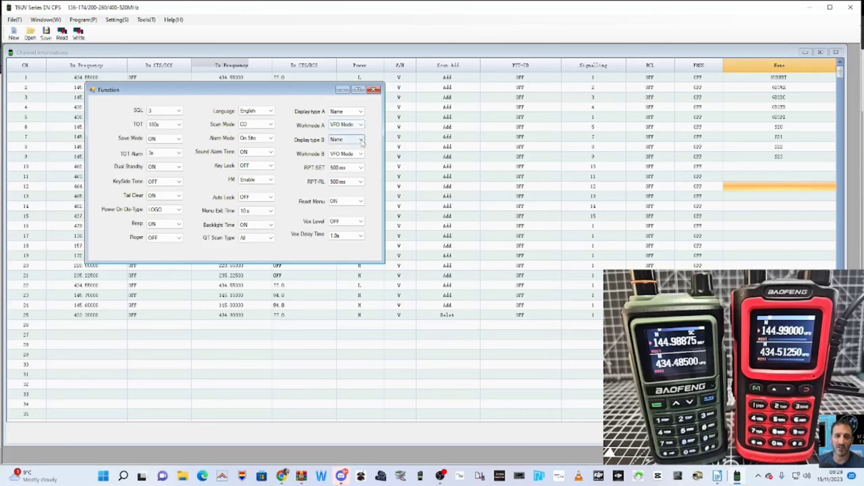
Keep the B side showing names in VFO Mode and close the Function settings.
left_click(361, 140)
left_click(361, 140)
left_click(362, 155)
left_click(361, 154)
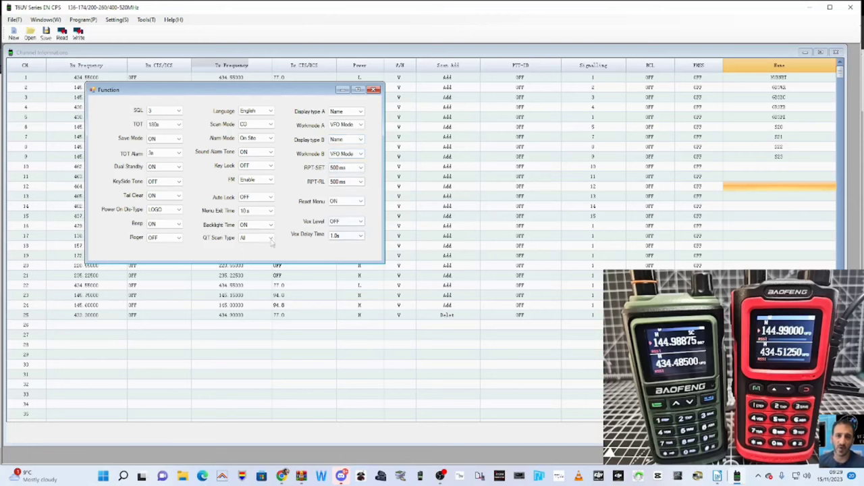
left_click(374, 90)
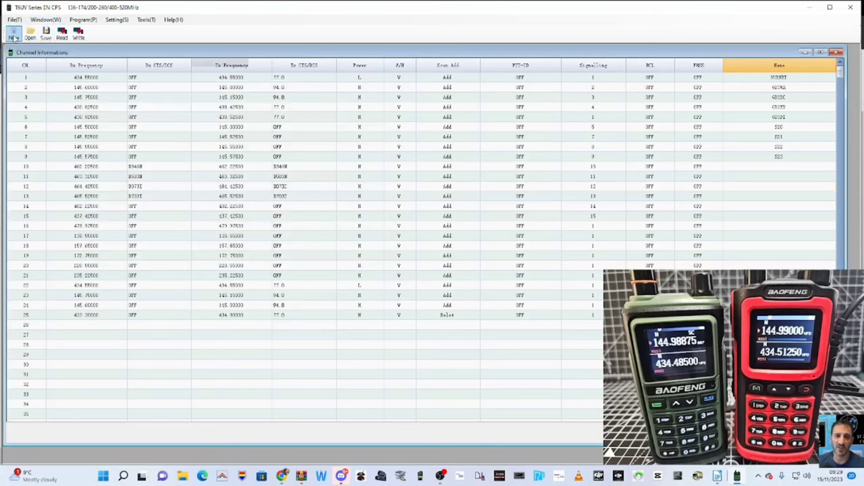
left_click(31, 35)
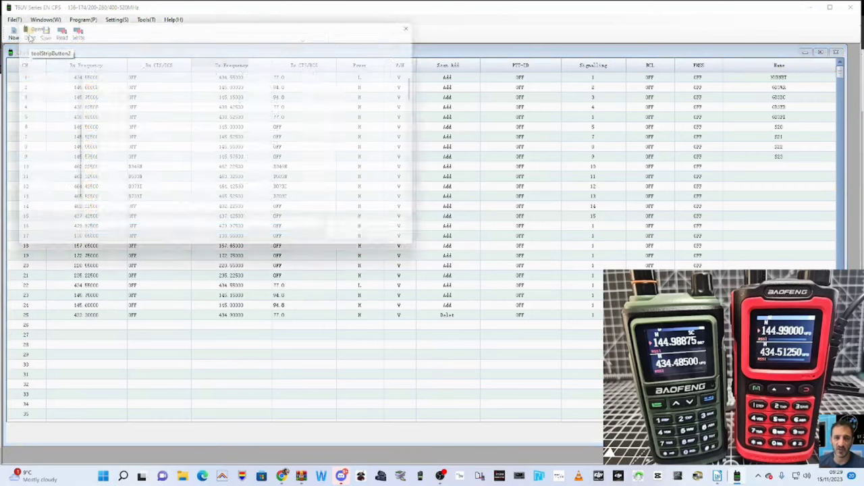
left_click(423, 21)
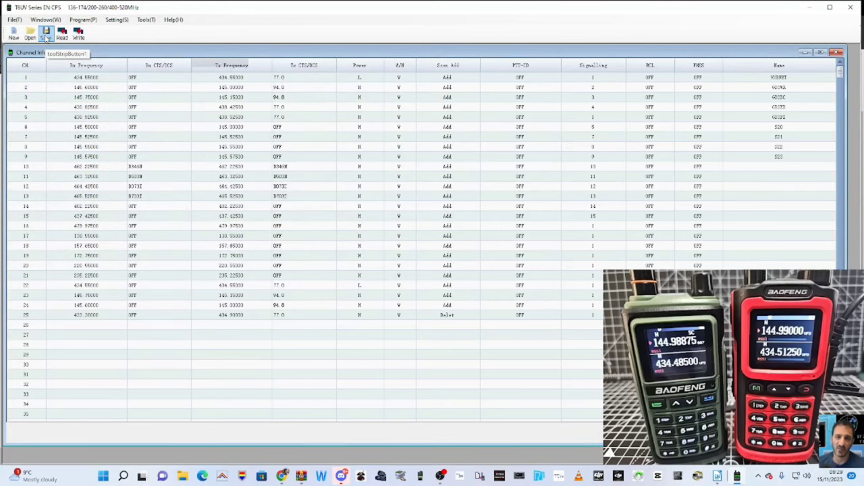
left_click(29, 36)
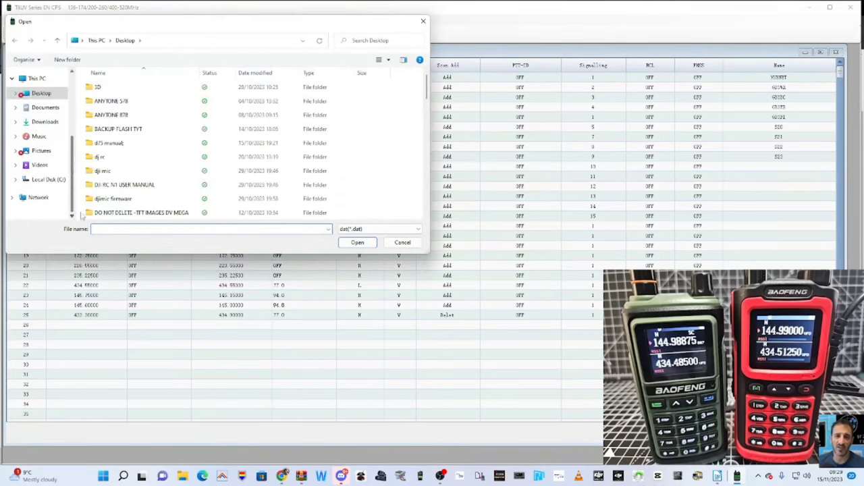
left_click_drag(425, 95, 427, 237)
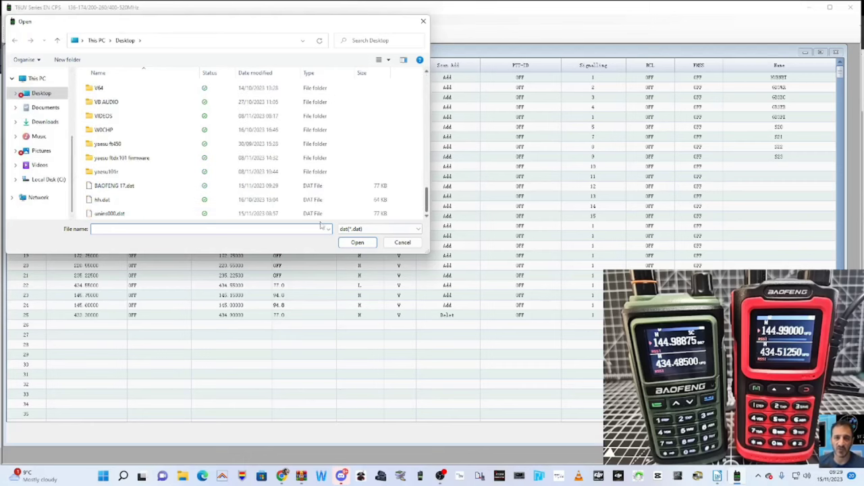
left_click(421, 23)
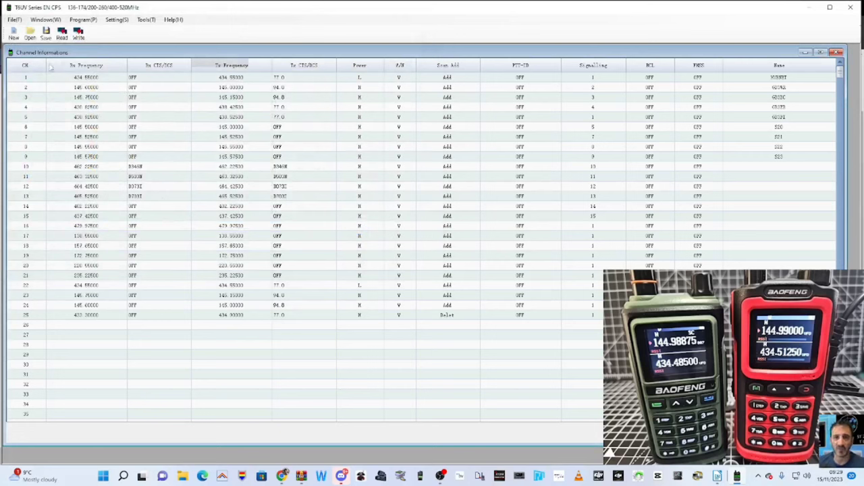
Open Tools > Power On Picture to launch Import picture tools v1.1 for a 160x128 image.
left_click(14, 20)
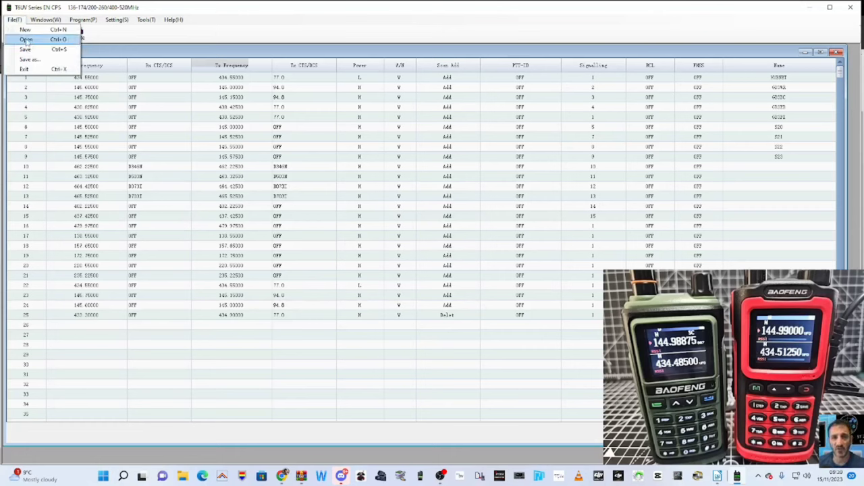
left_click(127, 33)
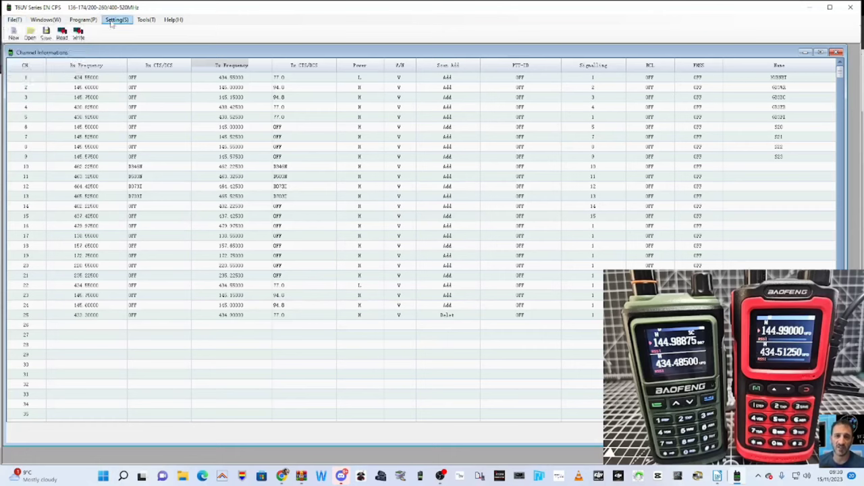
left_click(113, 20)
left_click(143, 21)
left_click(142, 21)
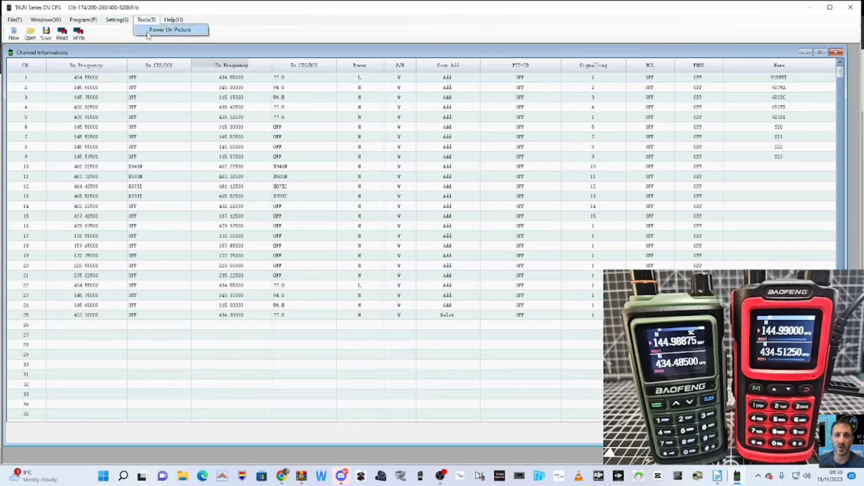
left_click(154, 31)
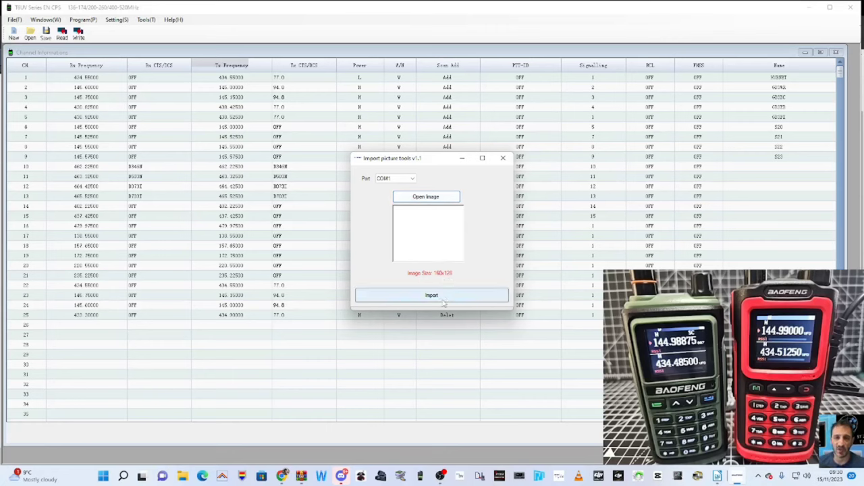
left_click(442, 302)
left_click(455, 269)
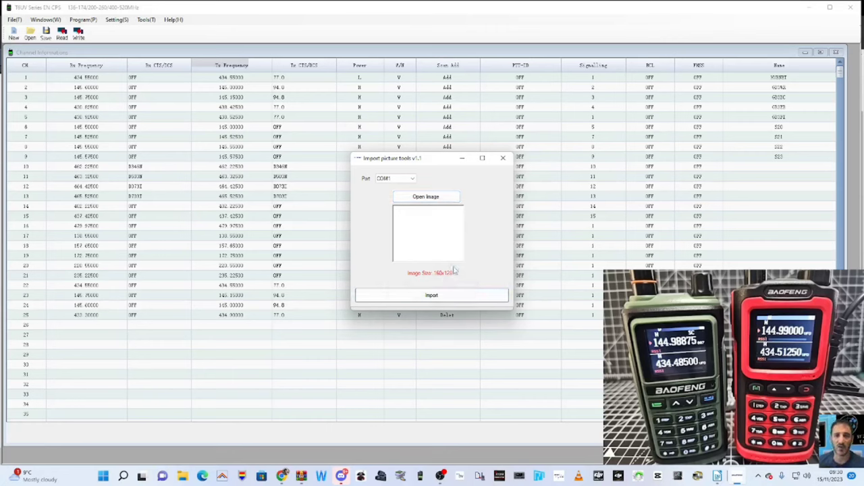
left_click(417, 200)
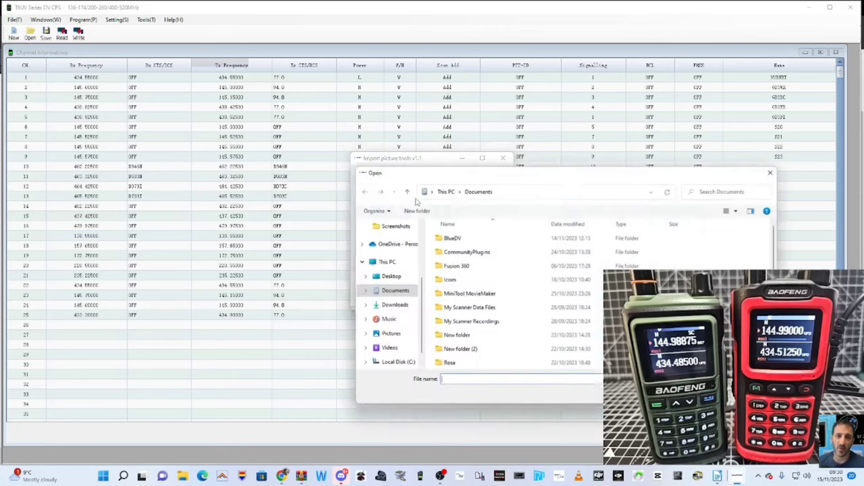
scroll(424, 297, "up", 2)
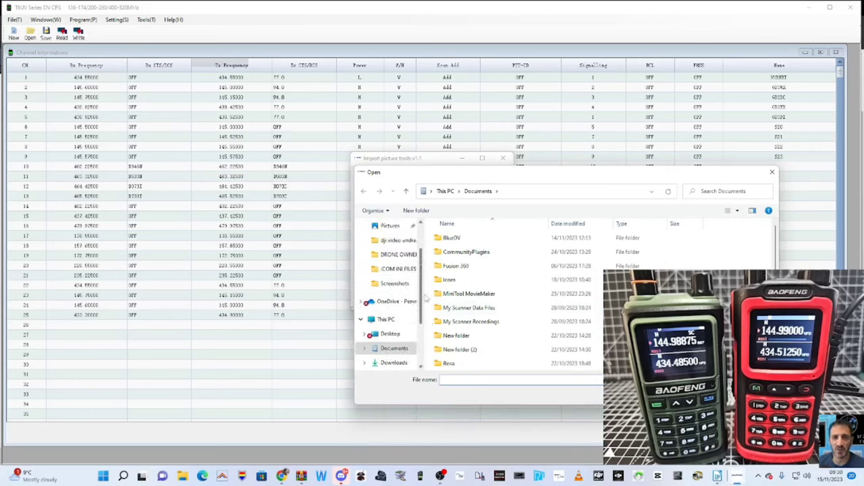
scroll(424, 297, "down", 1)
scroll(426, 304, "up", 2)
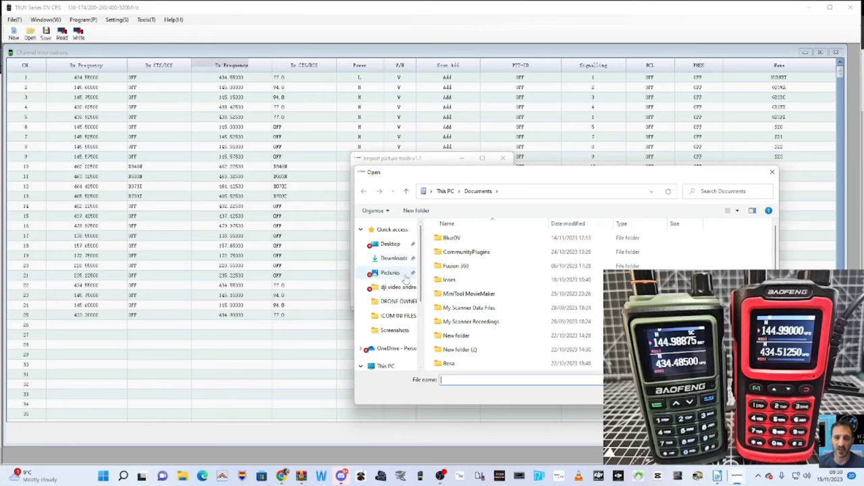
left_click(392, 273)
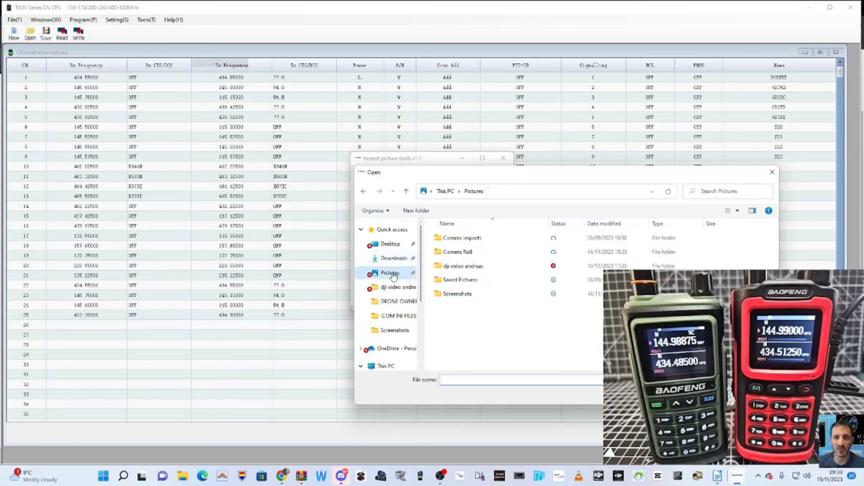
double_click(460, 251)
scroll(421, 287, "up", 2)
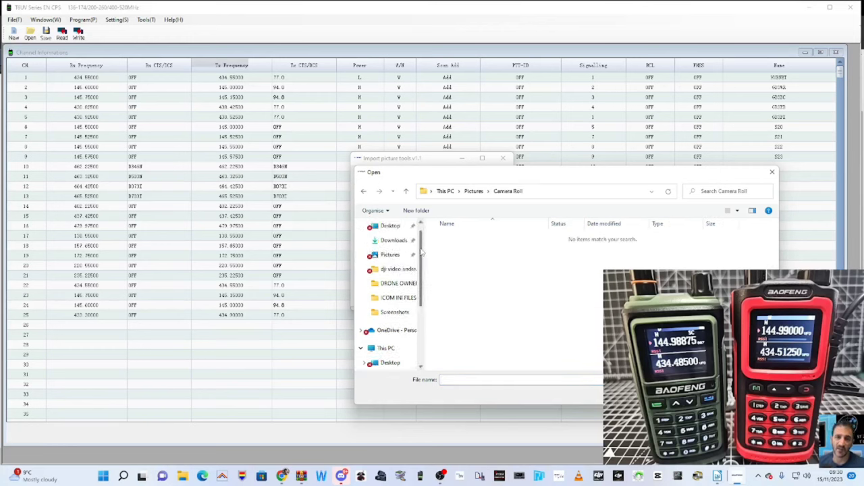
left_click(398, 284)
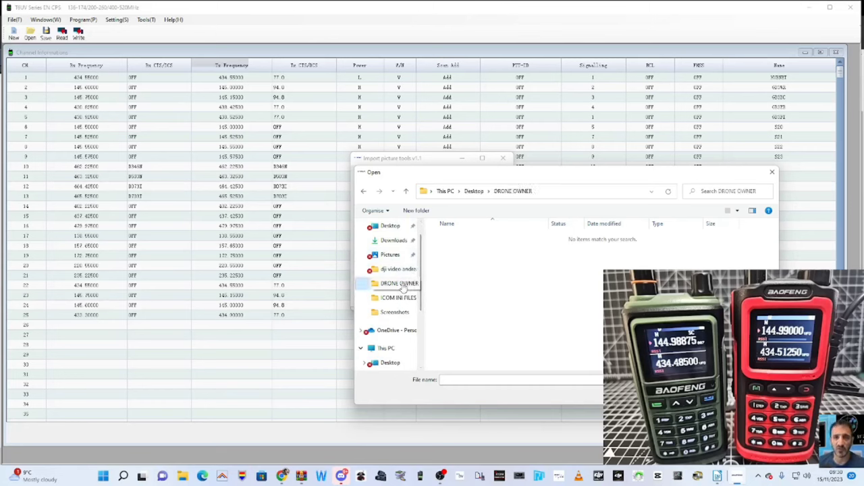
left_click(391, 255)
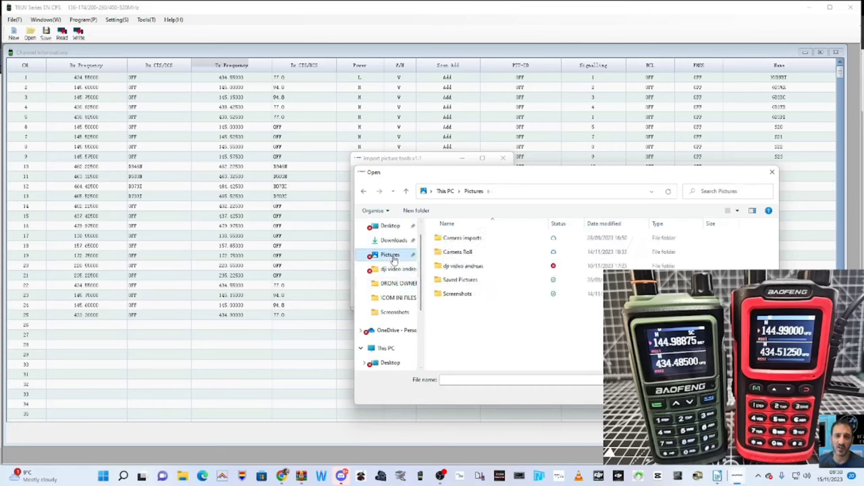
double_click(462, 240)
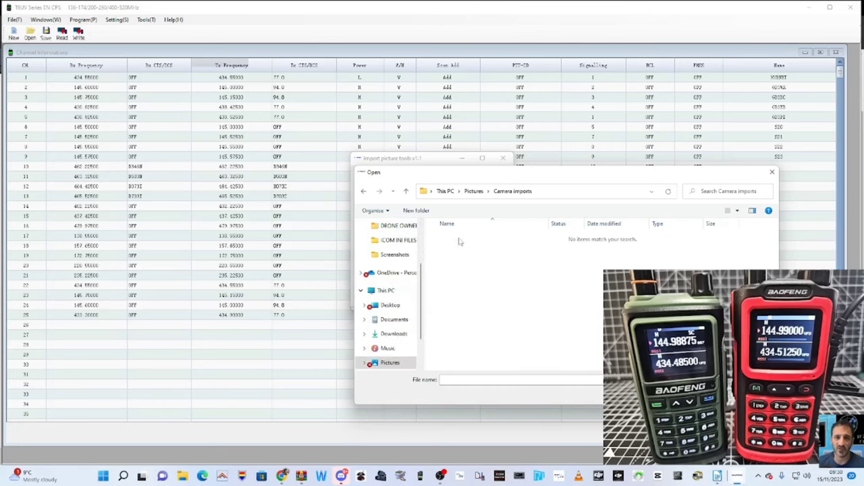
scroll(422, 286, "up", 5)
left_click(390, 273)
left_click(452, 282)
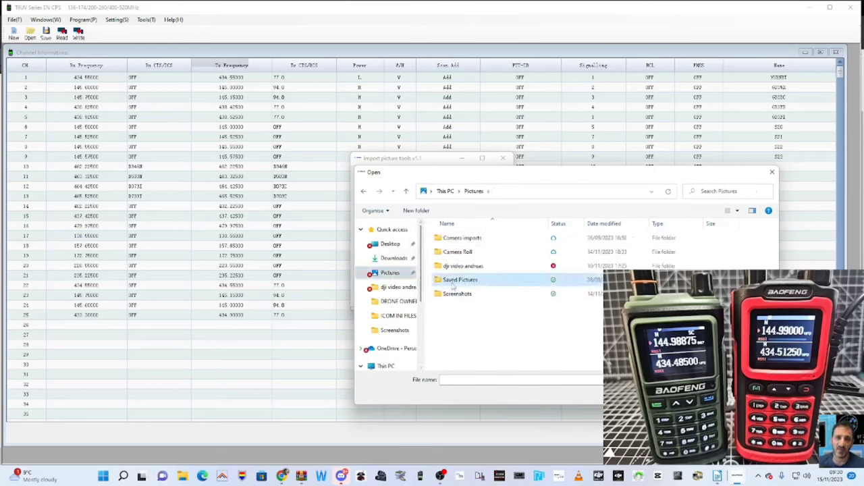
double_click(453, 283)
scroll(420, 297, "up", 5)
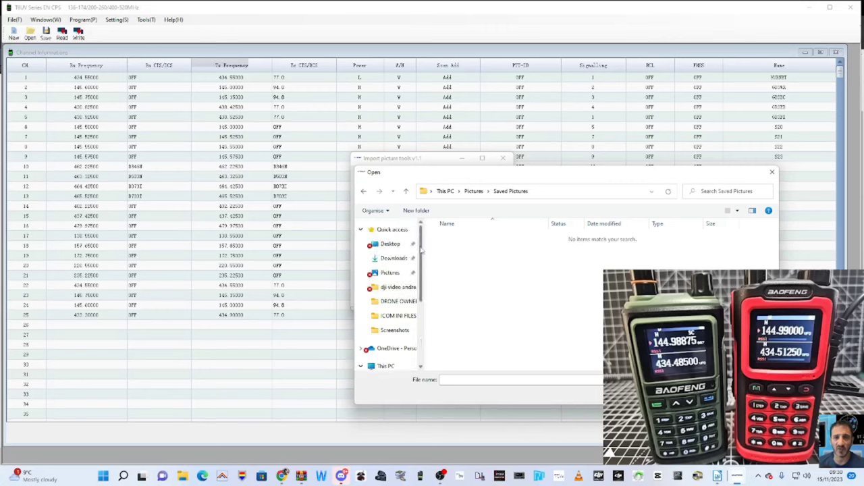
left_click(393, 304)
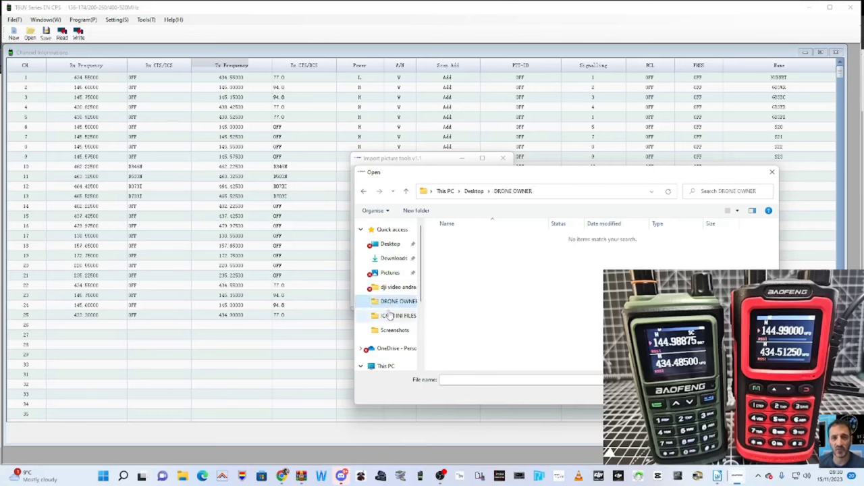
left_click(394, 315)
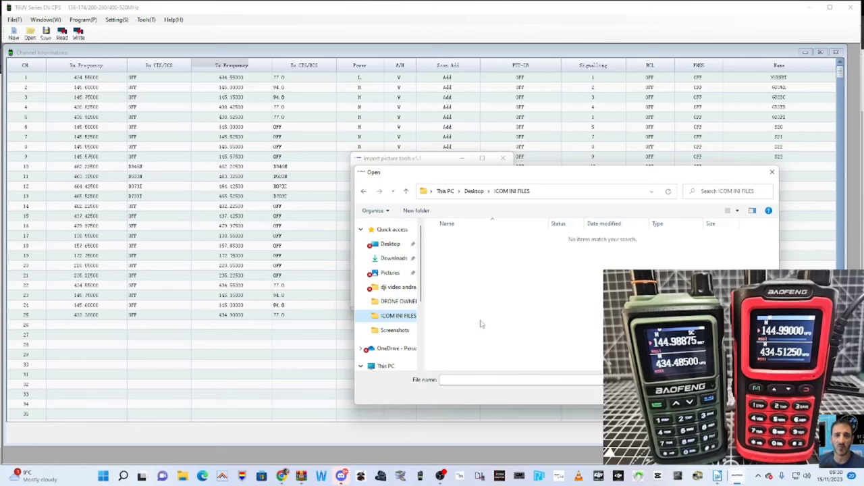
key("Escape")
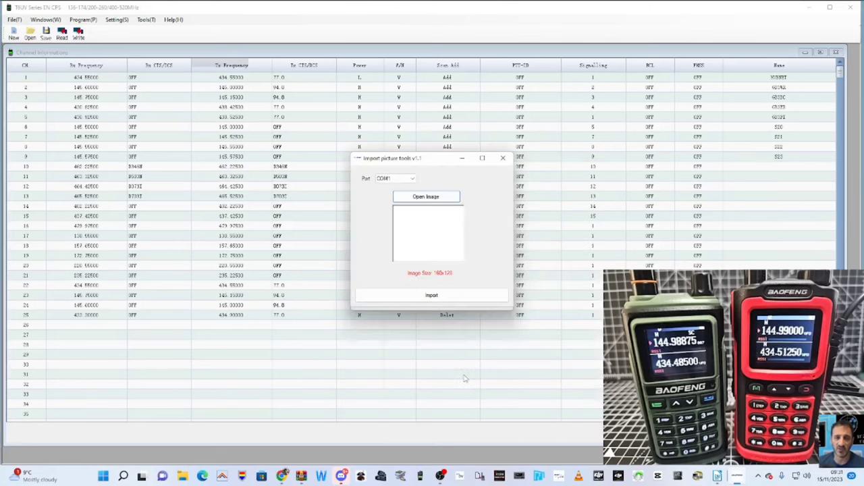
left_click(420, 200)
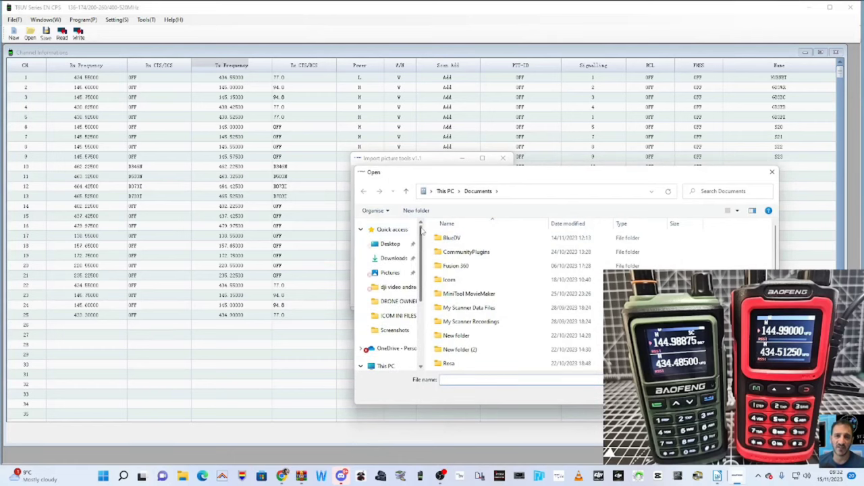
left_click(394, 258)
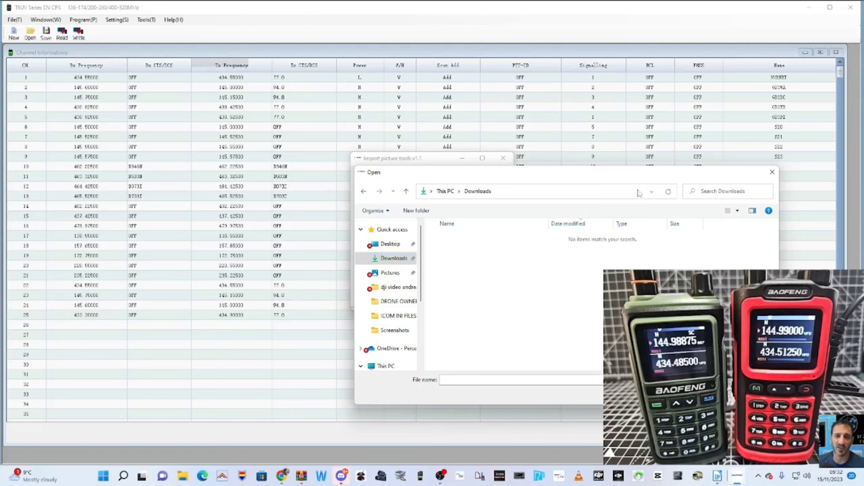
left_click(772, 171)
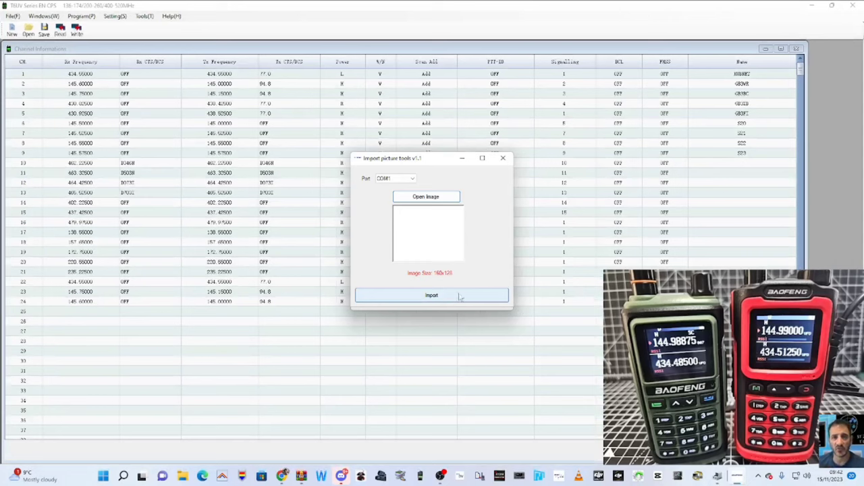
left_click(440, 197)
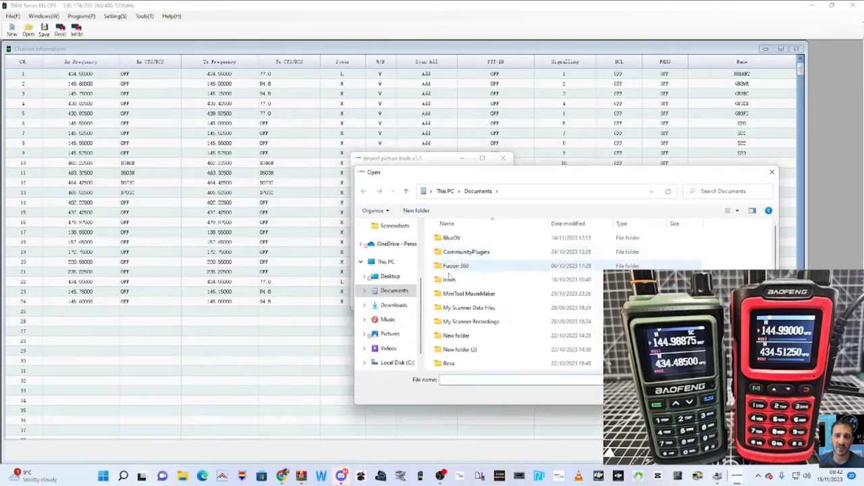
scroll(426, 284, "down", 1)
scroll(405, 270, "up", 1)
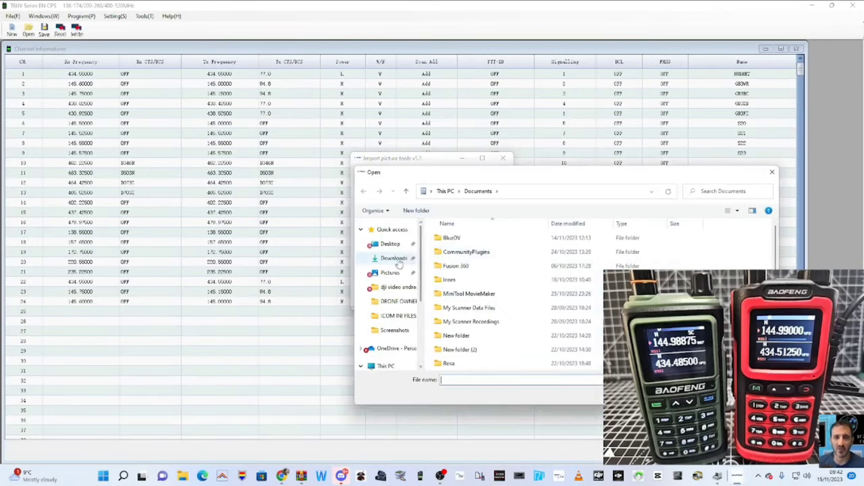
left_click(393, 258)
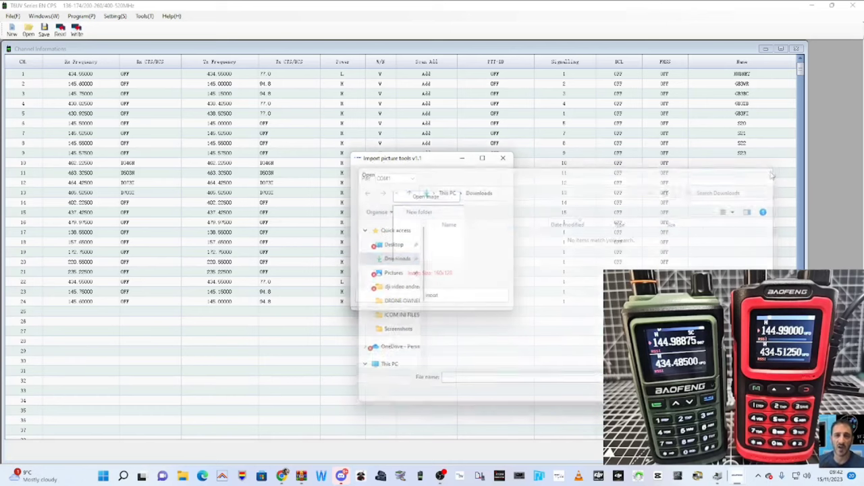
left_click(772, 171)
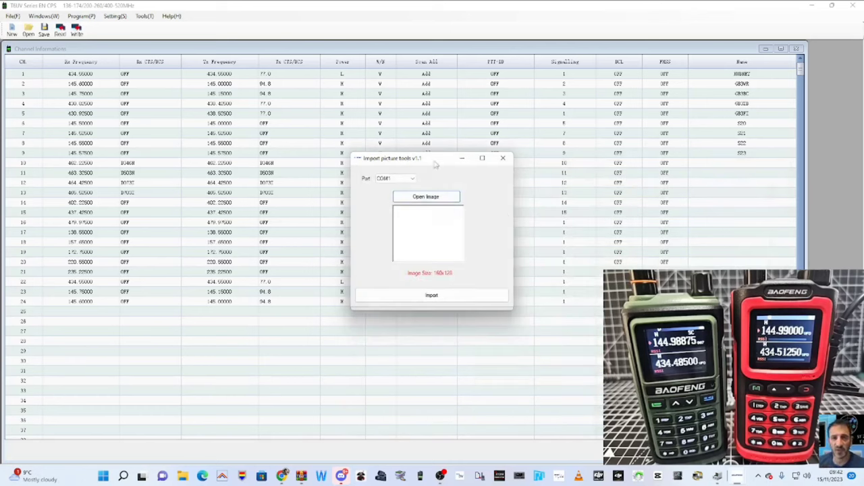
left_click_drag(435, 163, 439, 204)
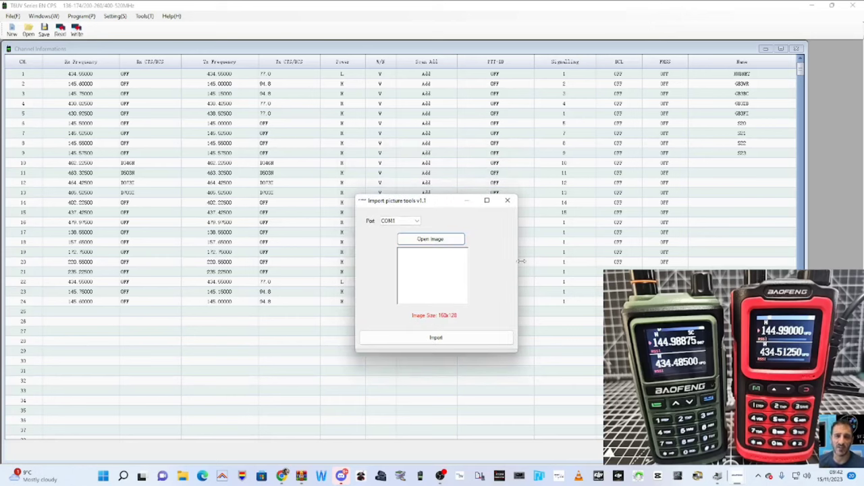